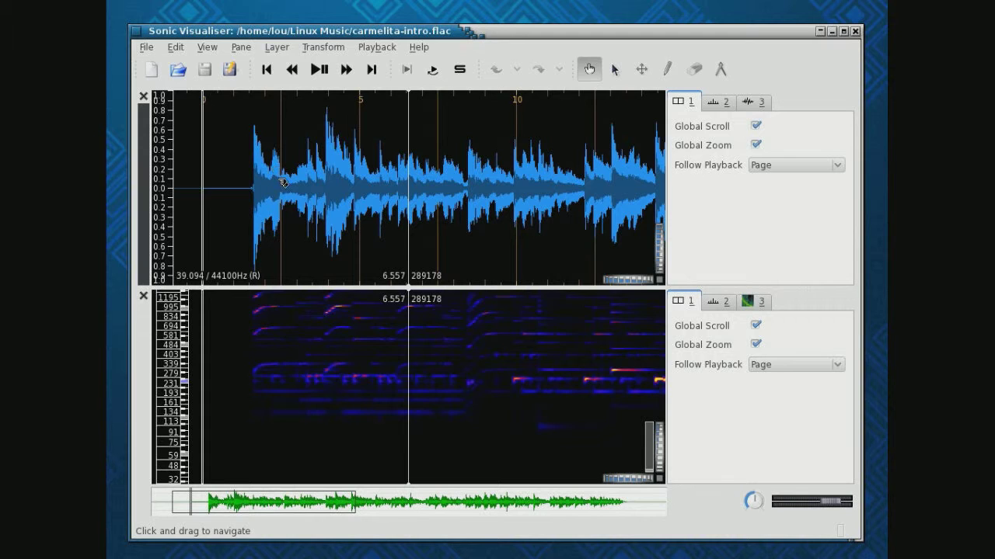
Play the opening ten seconds of the music clip, then stop playback.
left_click(318, 70)
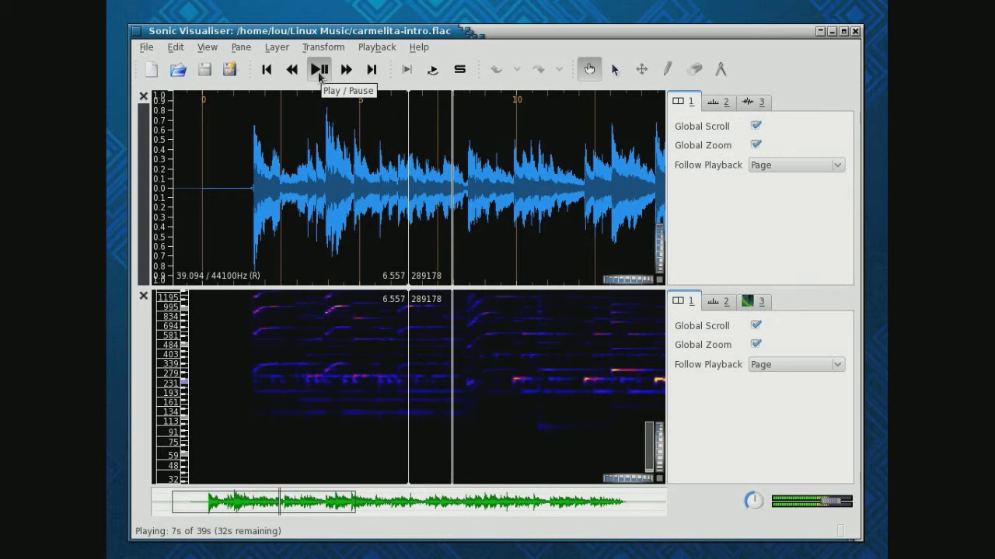
left_click(319, 70)
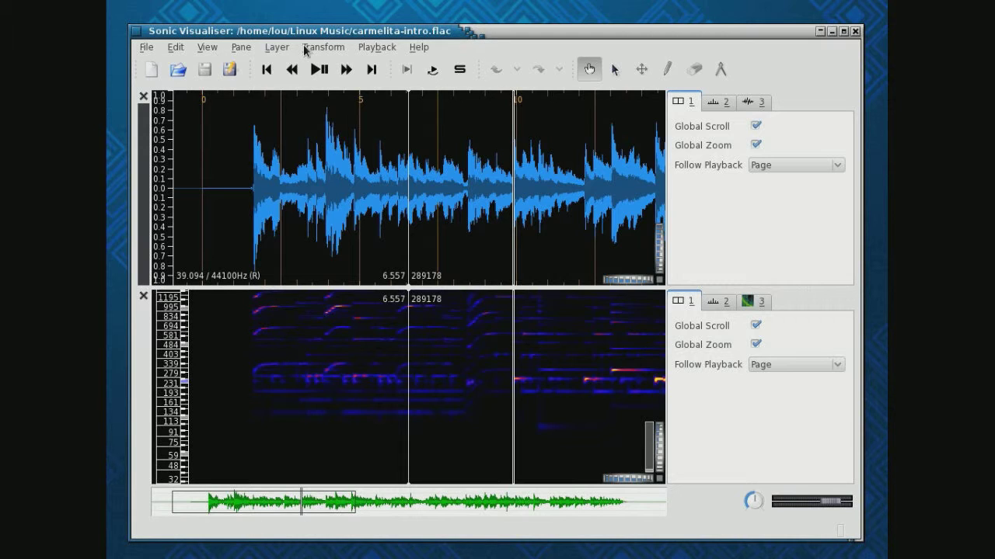
left_click(250, 51)
Add a new pane below the spectrogram and fill it with Tempo and Beat Tracker beats.
left_click(274, 70)
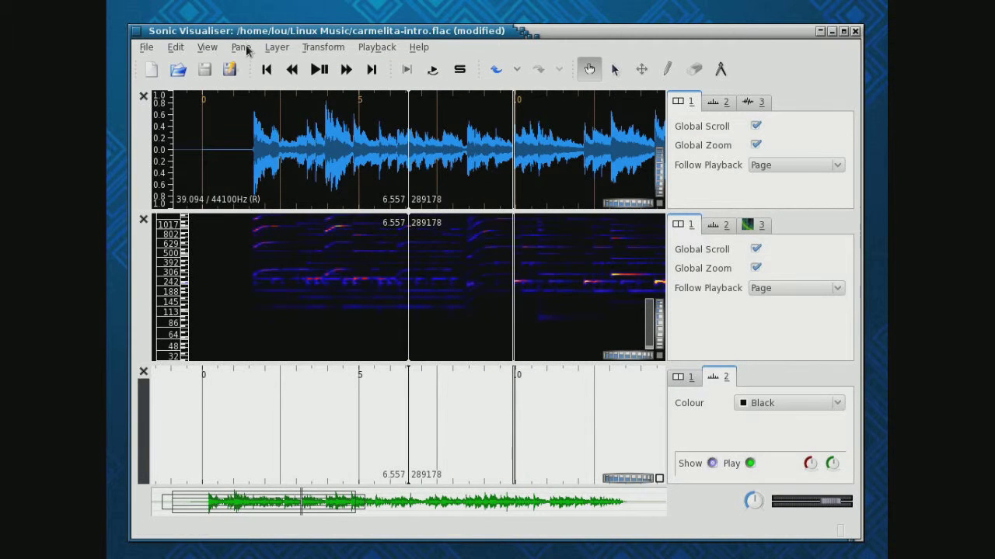
left_click(338, 51)
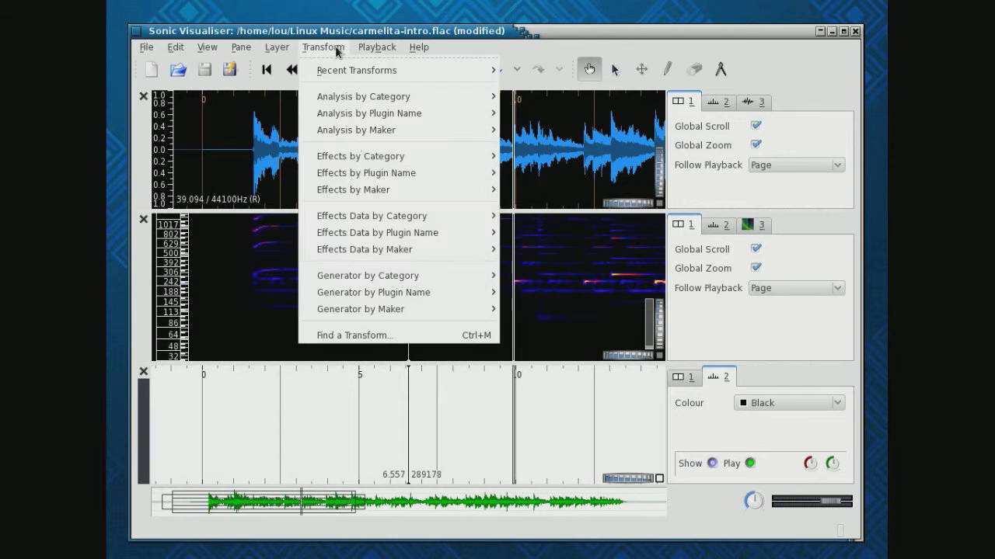
mouse_move(357, 115)
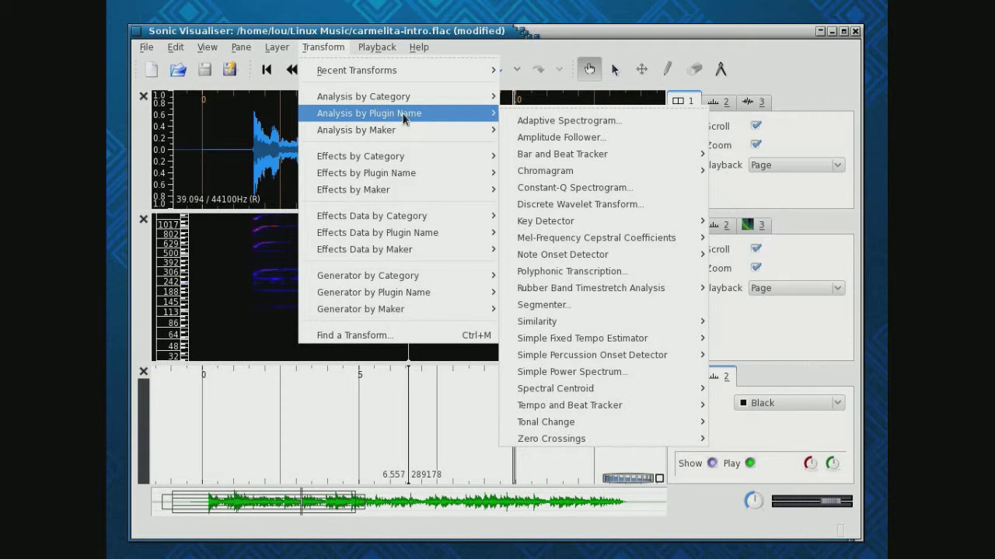
mouse_move(581, 237)
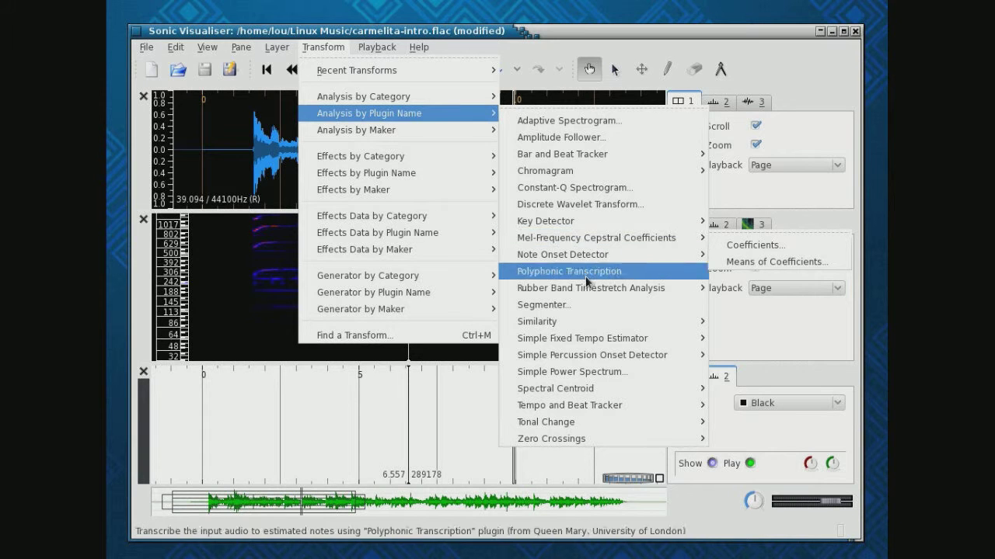
mouse_move(611, 419)
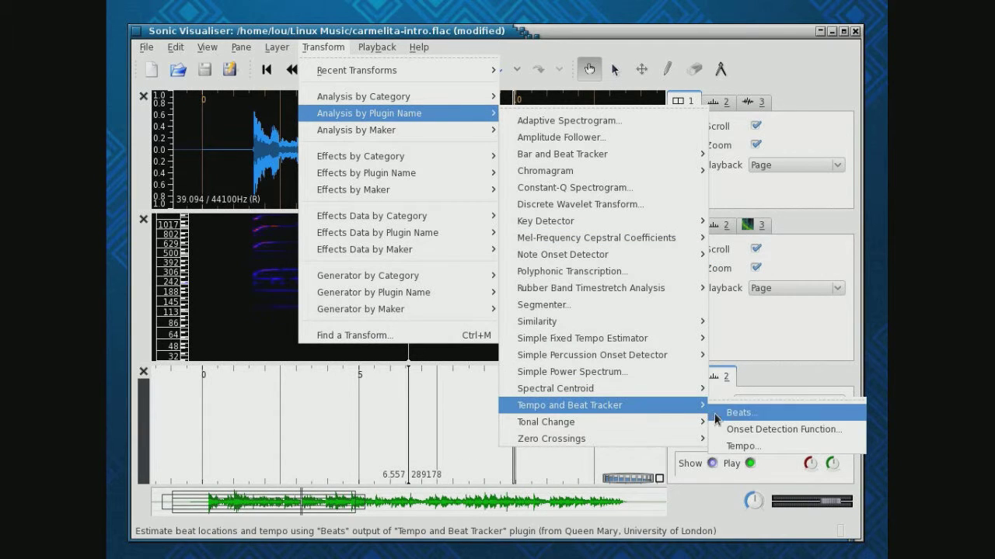
left_click(745, 415)
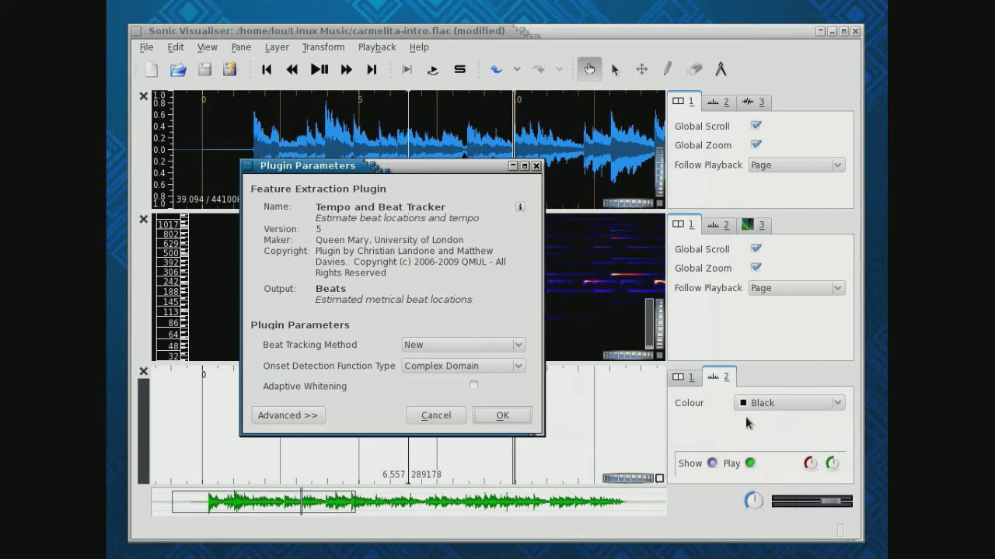
left_click(502, 416)
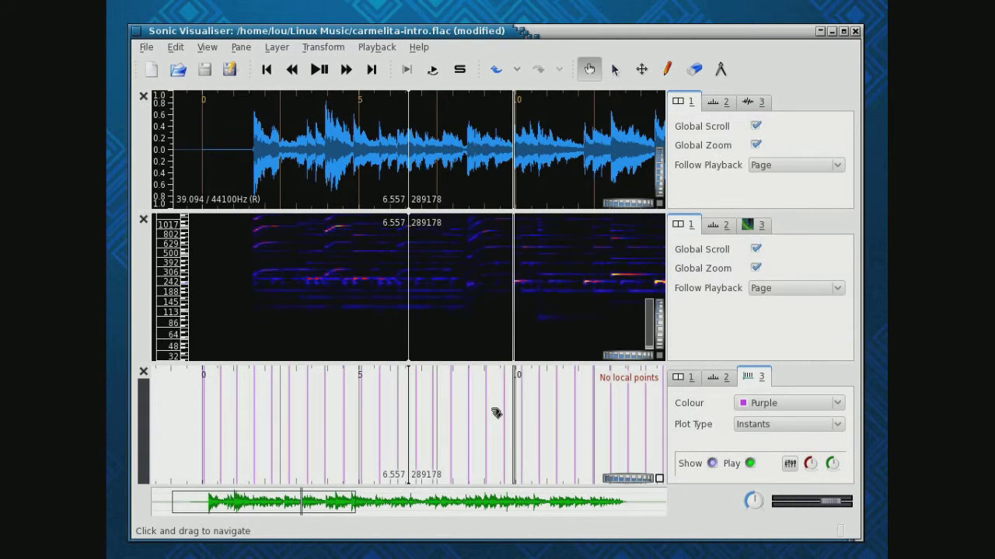
mouse_move(509, 418)
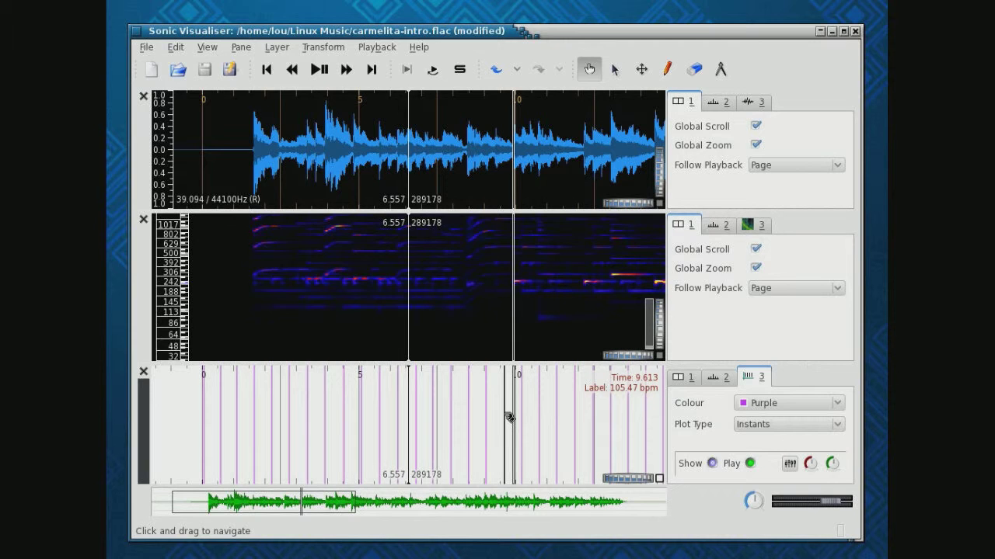
mouse_move(382, 415)
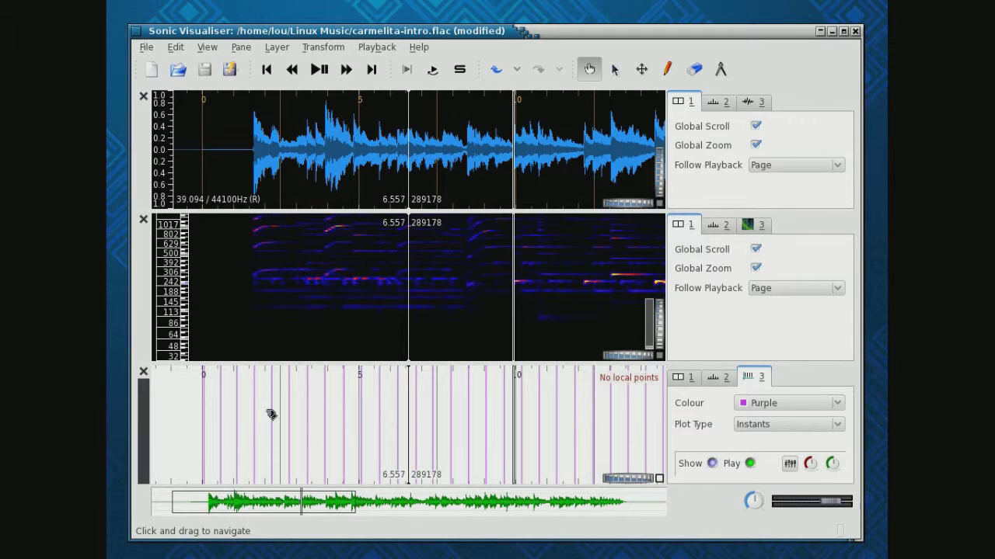
mouse_move(241, 419)
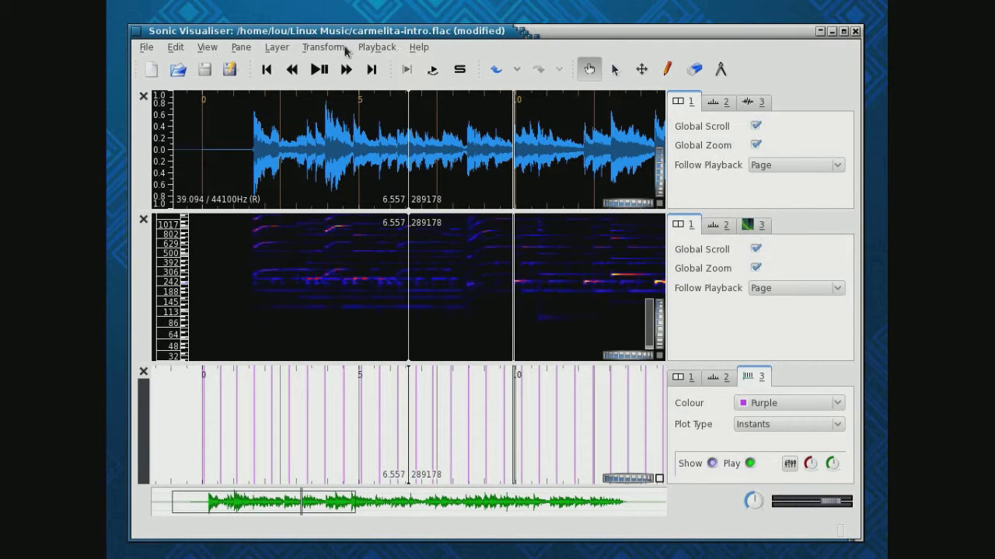
left_click(238, 49)
Add a fourth pane running Key Detector key estimation, then zoom out across the key sections.
left_click(256, 69)
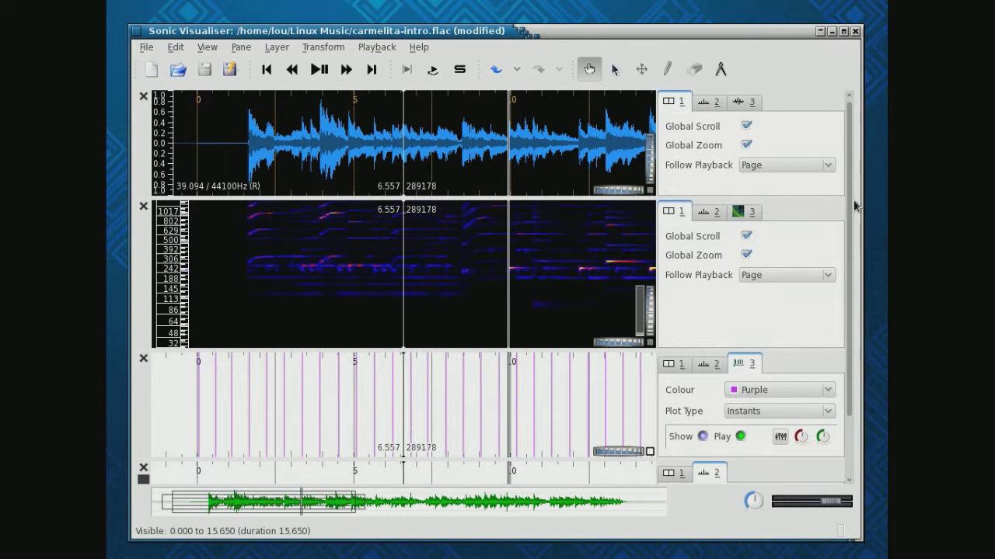
left_click_drag(848, 205, 860, 324)
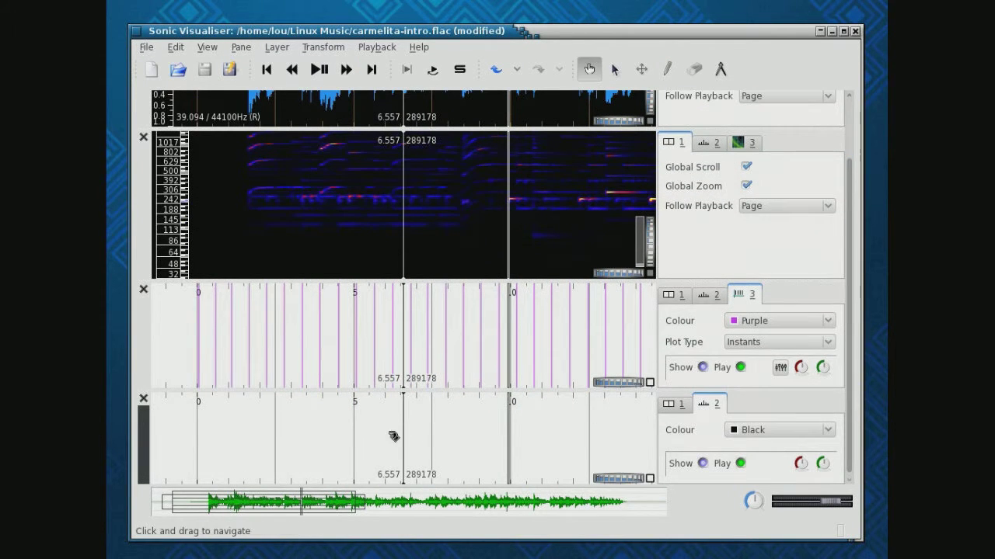
left_click(323, 47)
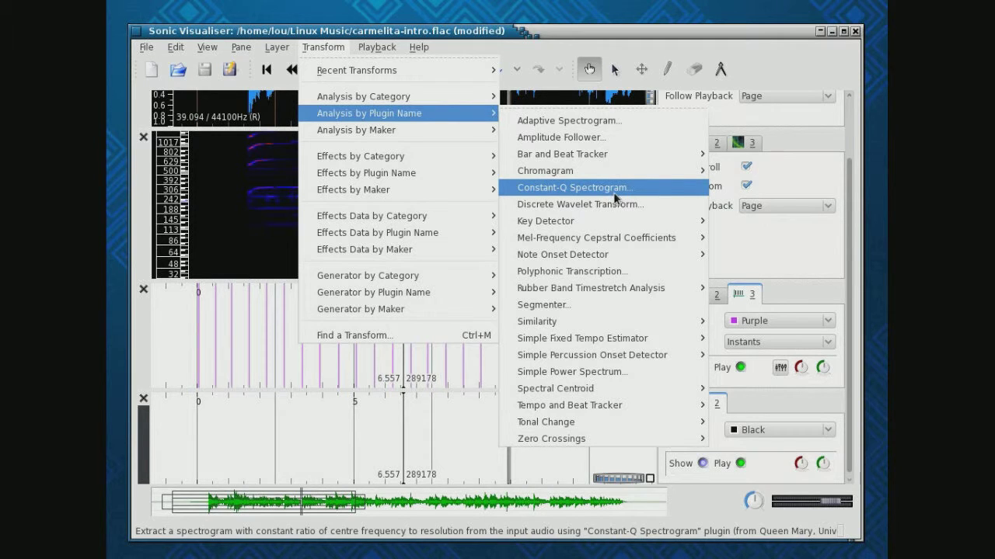
mouse_move(617, 222)
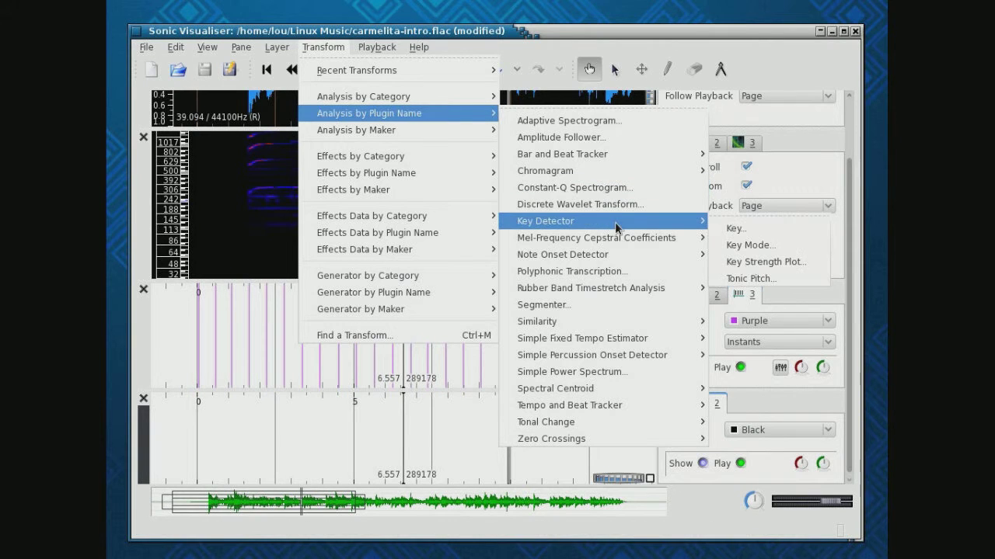
left_click(742, 231)
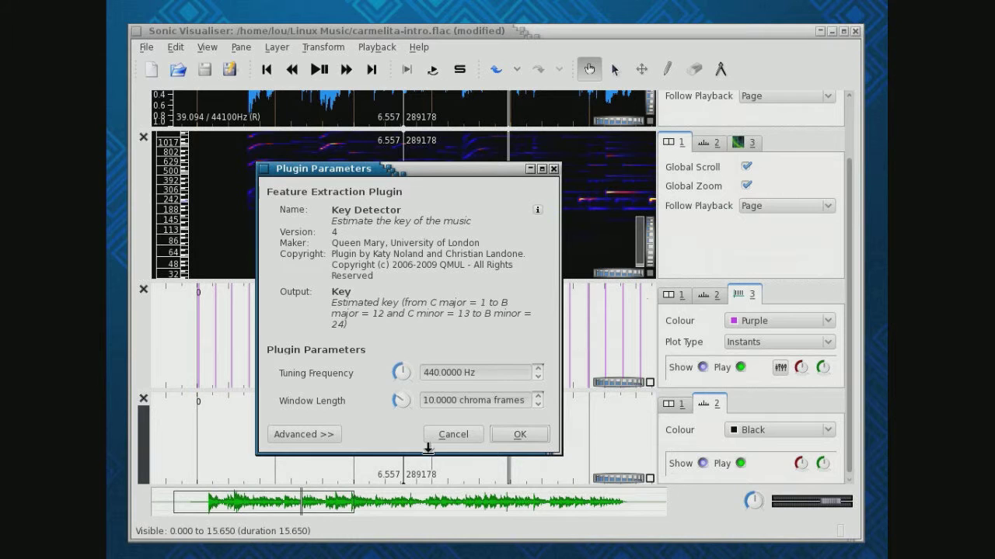
left_click(517, 434)
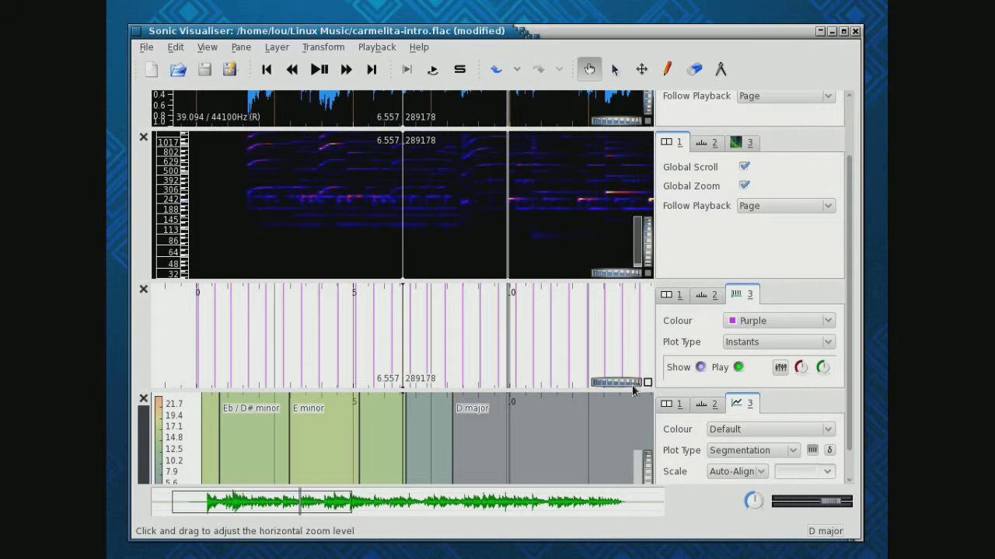
left_click_drag(633, 382, 602, 392)
scroll(602, 392, "up", 5)
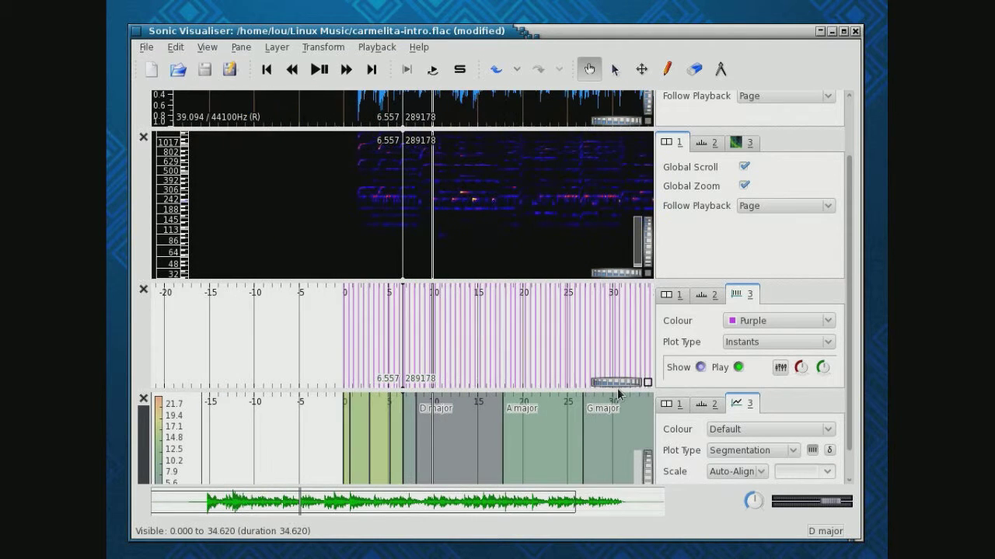
left_click_drag(367, 509, 517, 509)
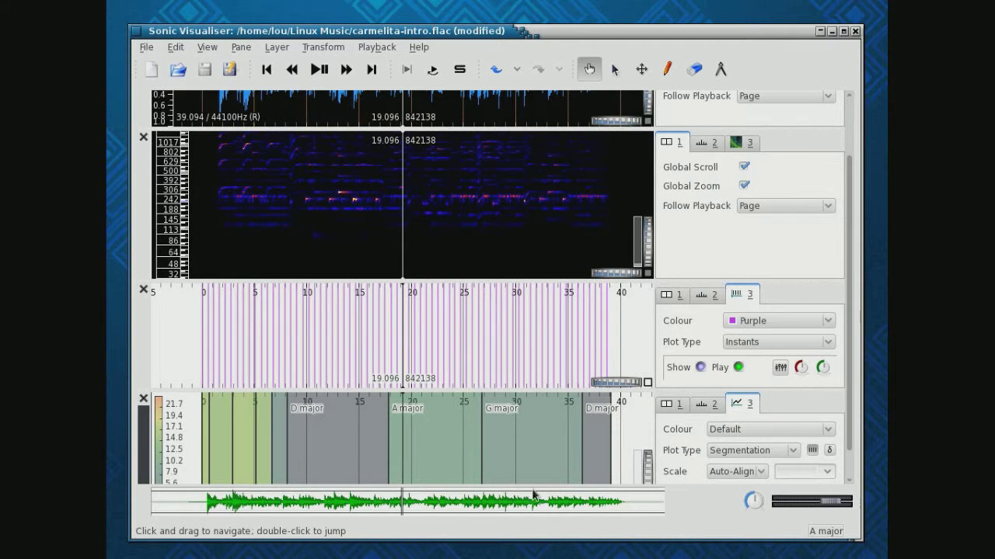
Add a new bottom pane with Polyphonic Transcription note analysis.
left_click(241, 48)
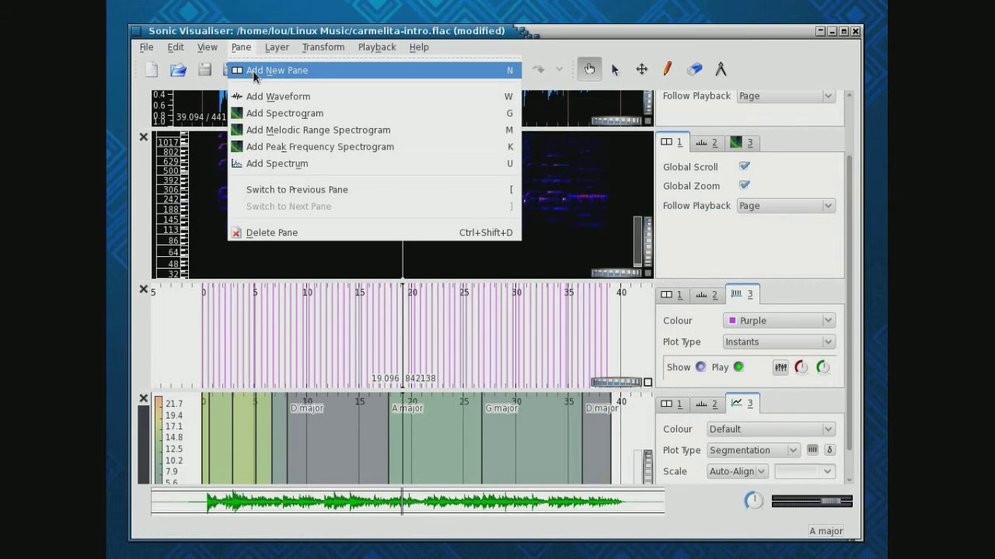
key("Escape")
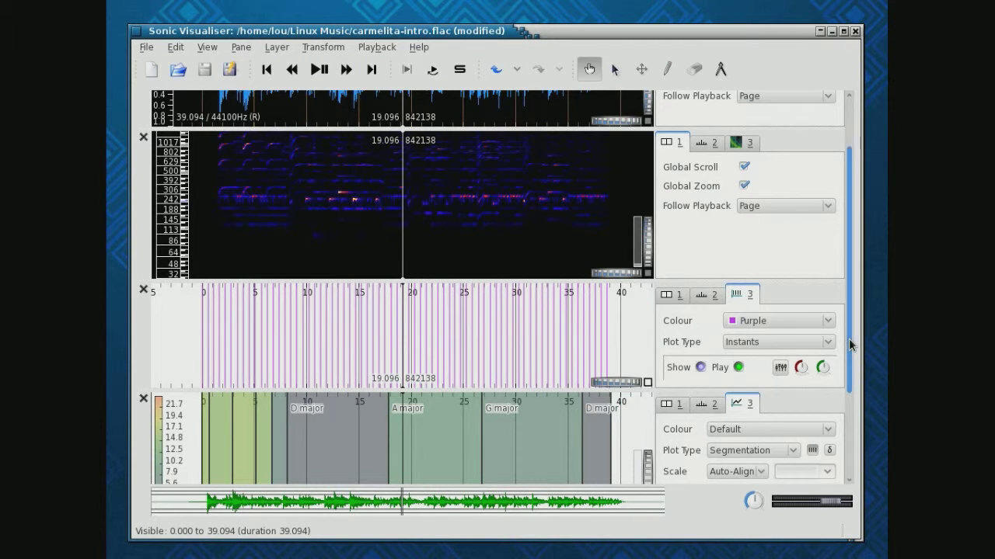
key("w")
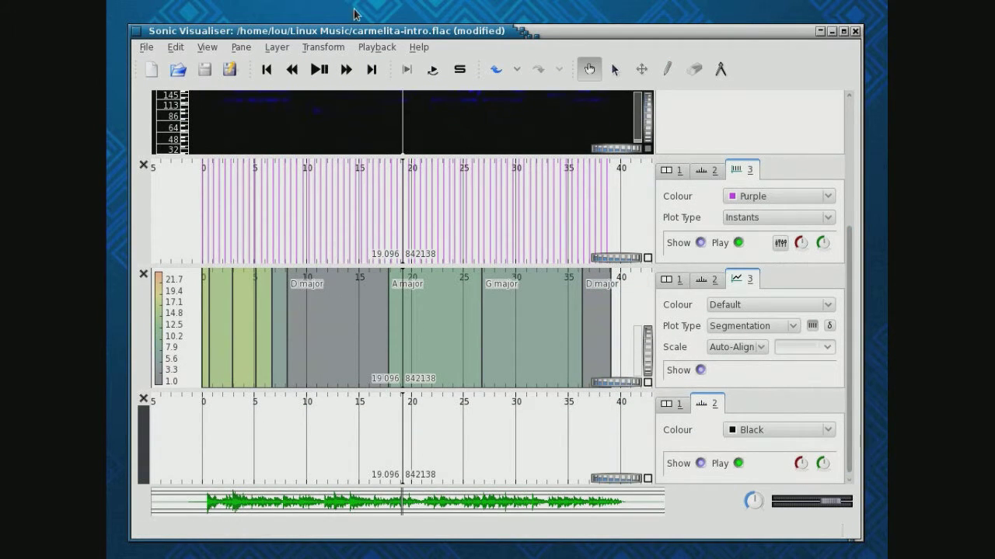
left_click(321, 49)
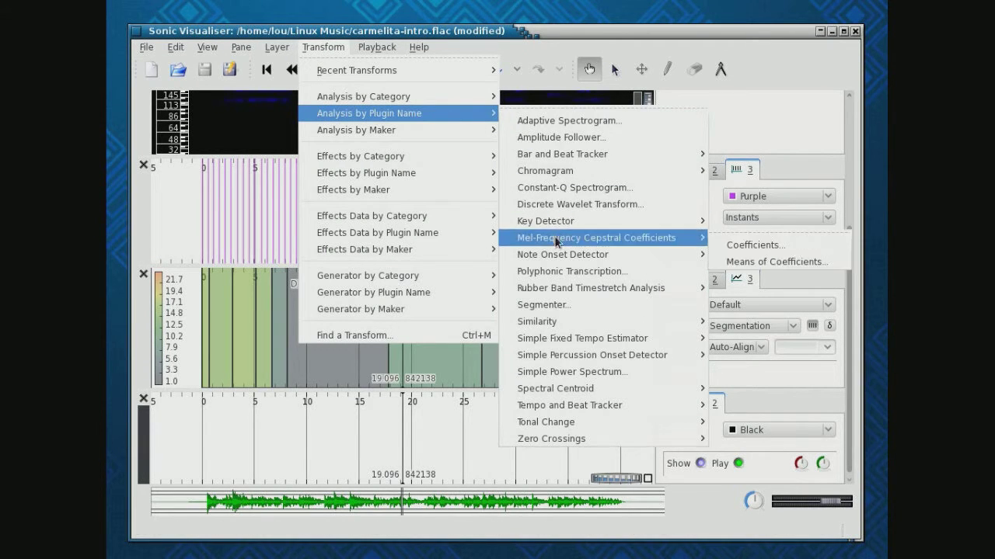
mouse_move(559, 261)
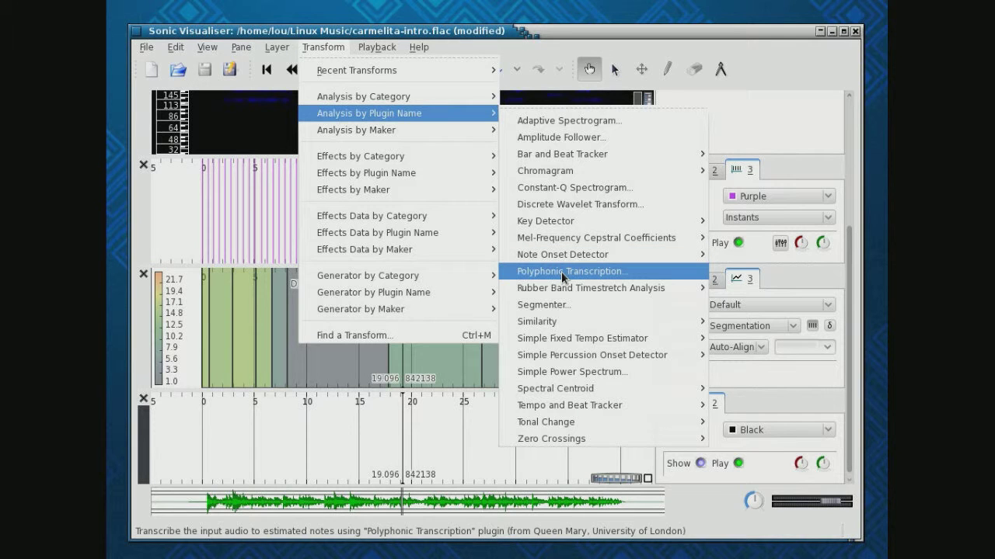
left_click(561, 272)
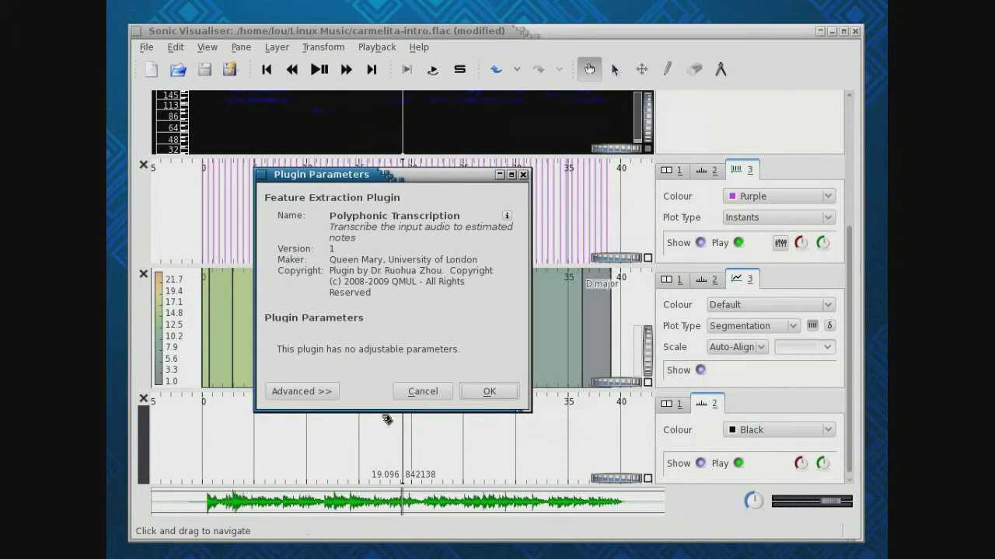
left_click(478, 393)
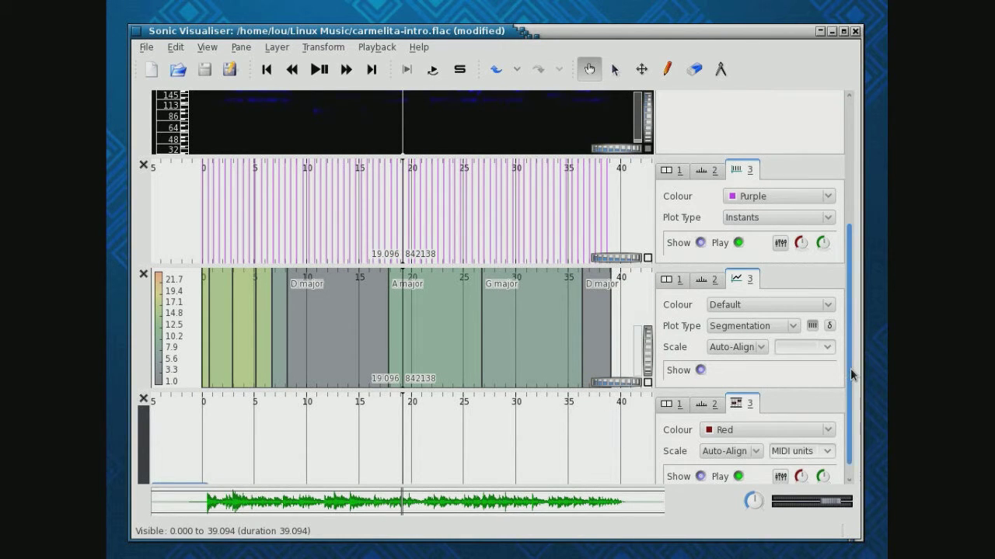
Show the notes on a MIDI Notes scale, zoom out to the 39-second clip, then close that pane.
scroll(850, 375, "down", 1)
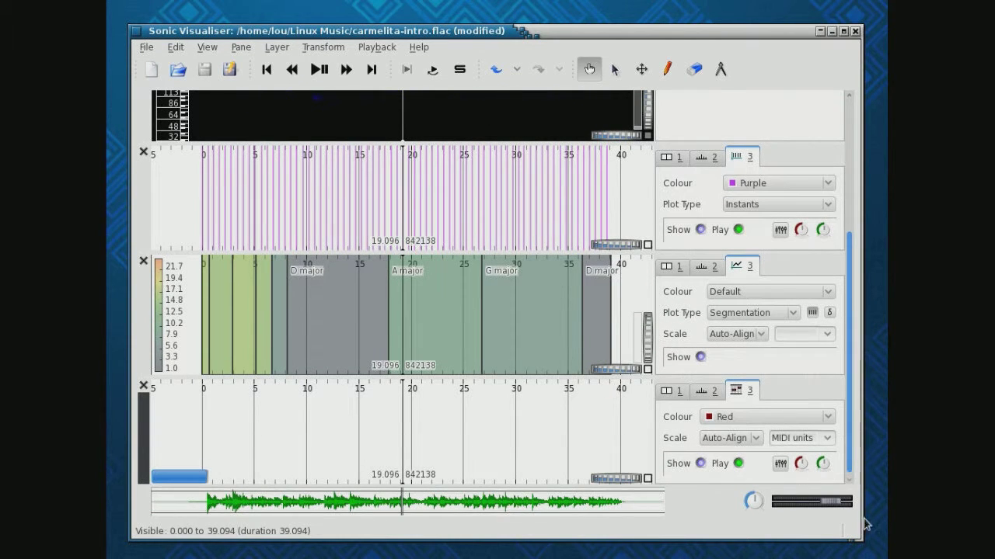
left_click(752, 438)
left_click(752, 489)
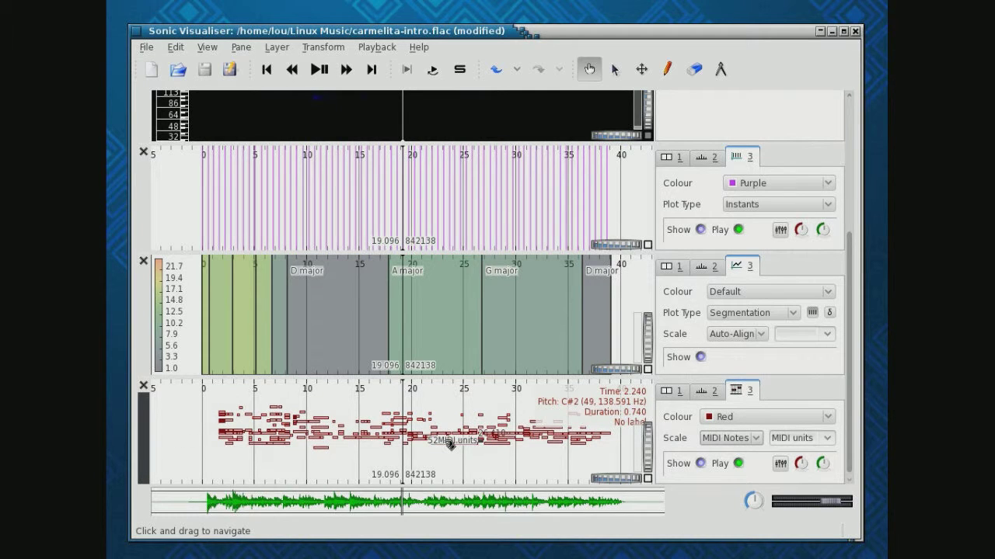
left_click_drag(626, 481, 622, 483)
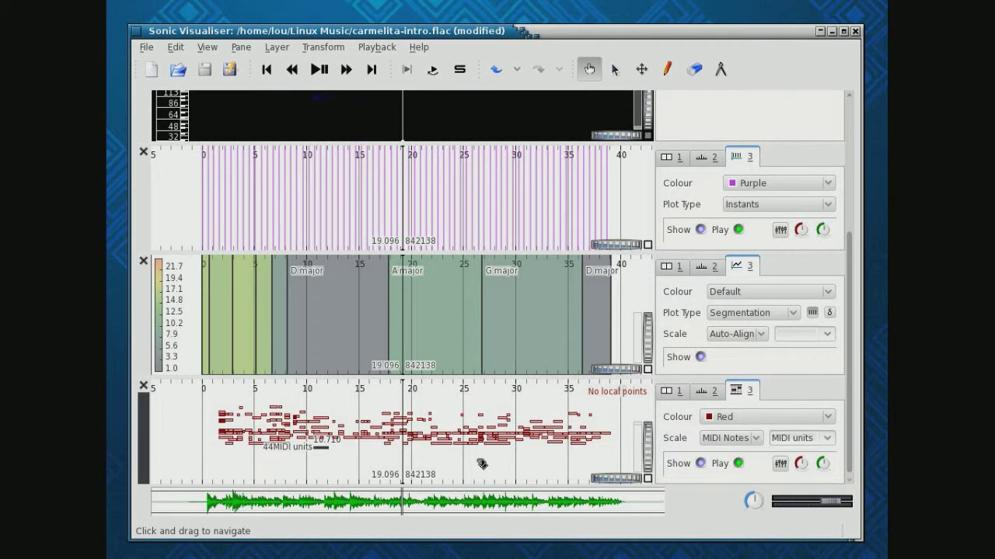
left_click(143, 387)
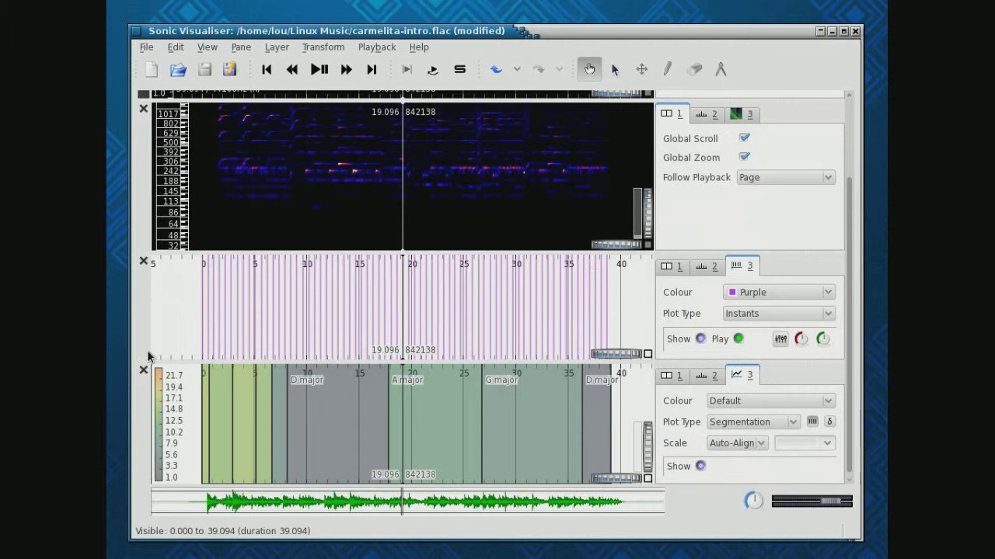
Close the key-segmentation and time-instants panes, then bring up the B - Cal effect plugins list.
left_click(143, 371)
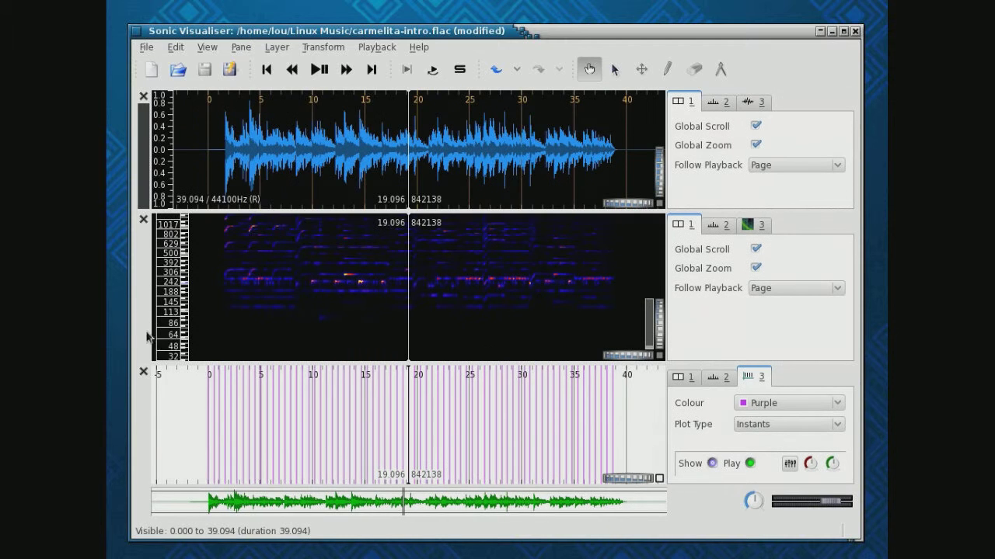
left_click(143, 372)
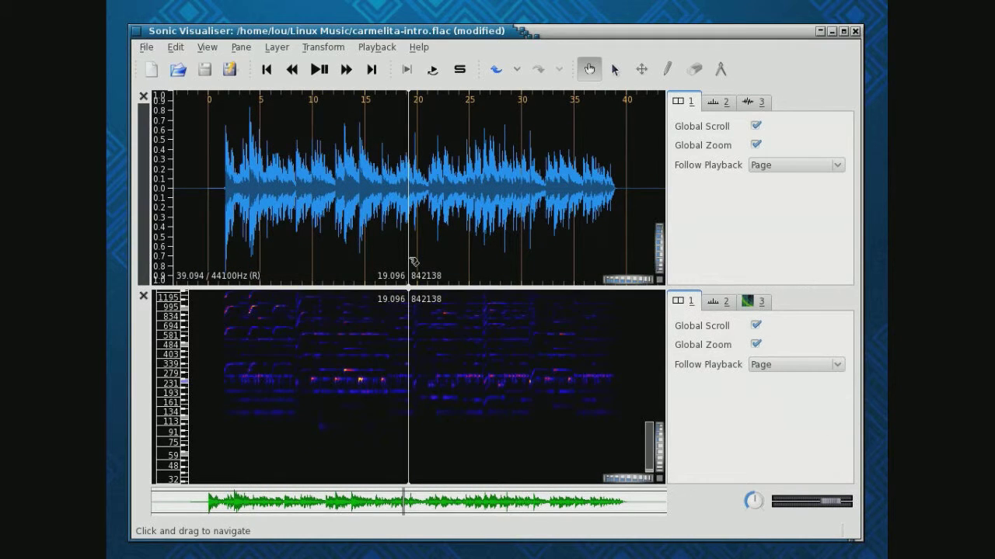
left_click(323, 47)
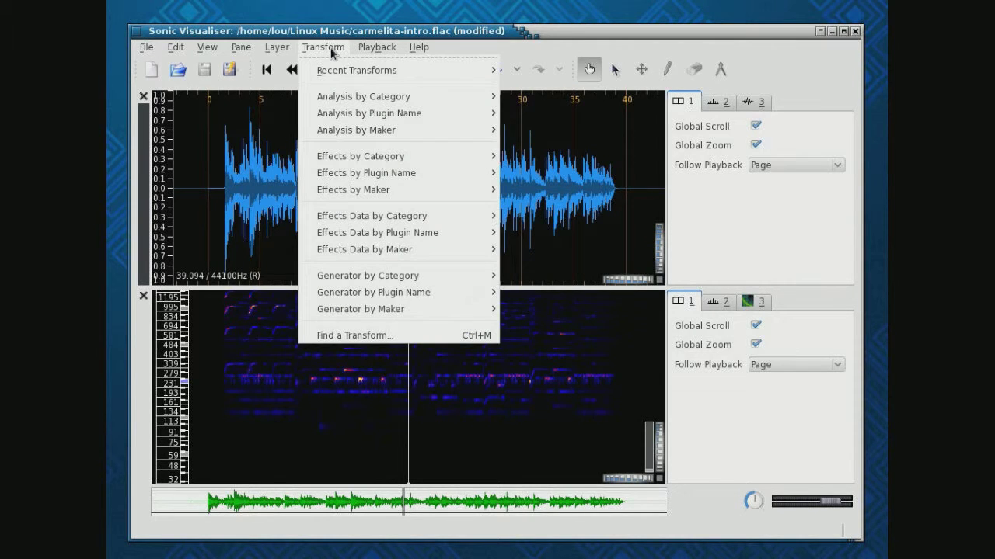
mouse_move(362, 180)
mouse_move(459, 168)
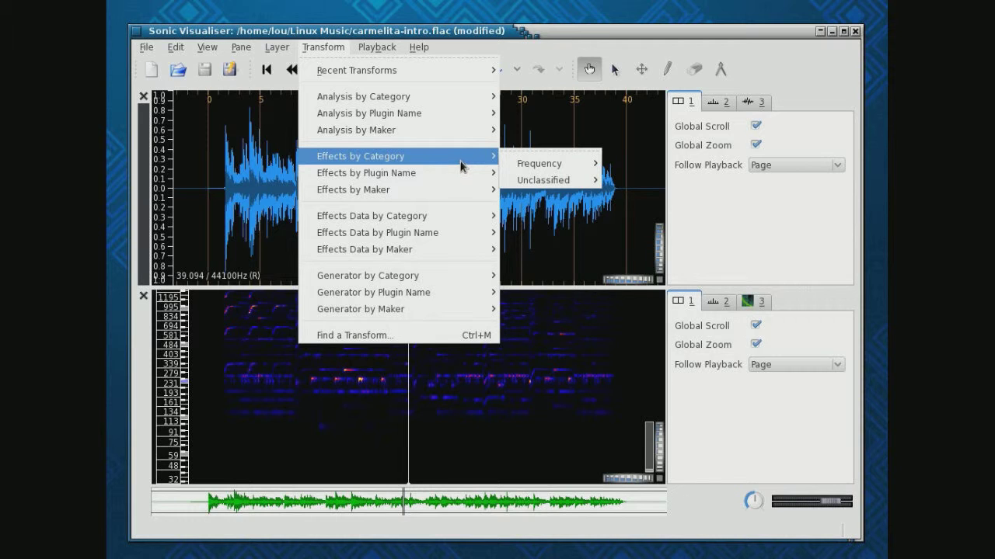
mouse_move(517, 197)
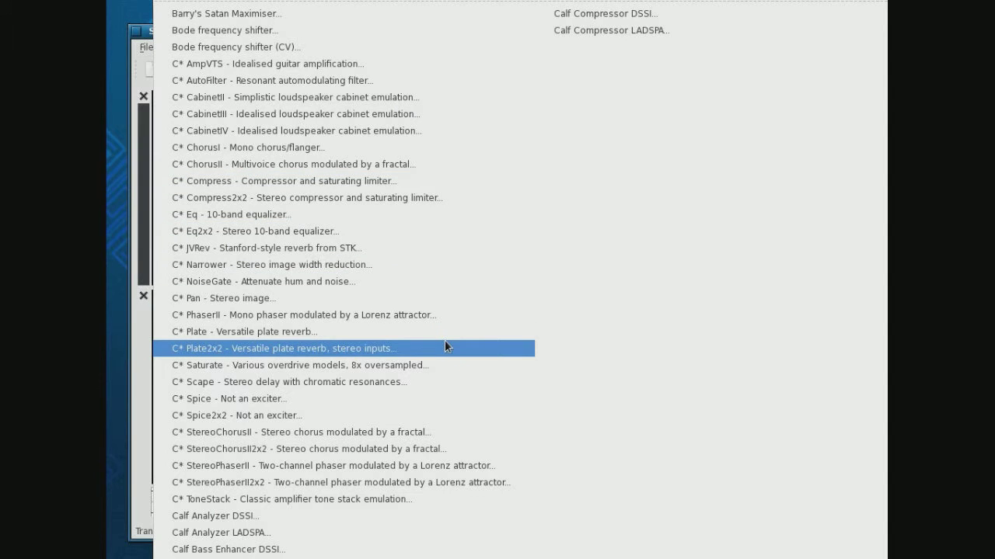
Apply C* Spice with default parameters, then play and stop the clip to hear it.
left_click(441, 398)
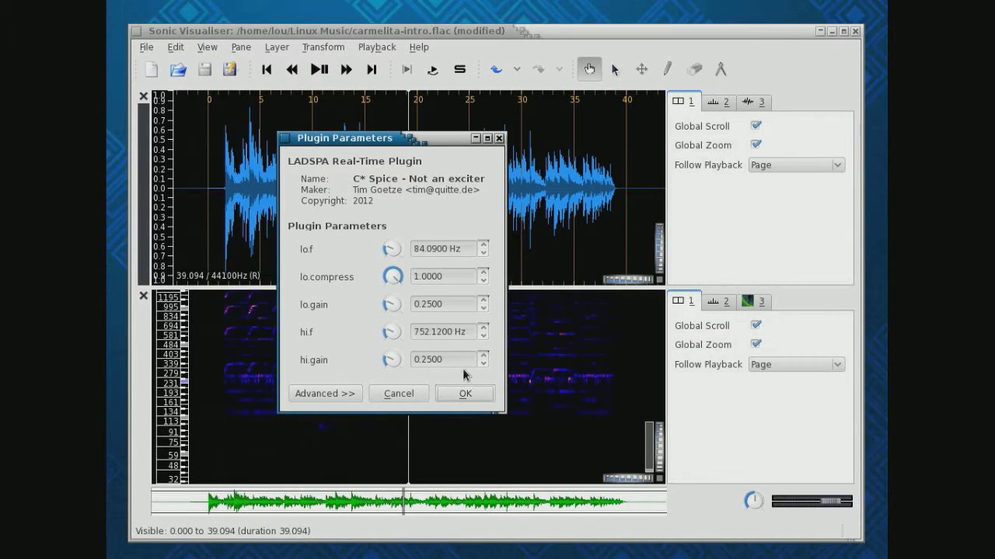
left_click(464, 398)
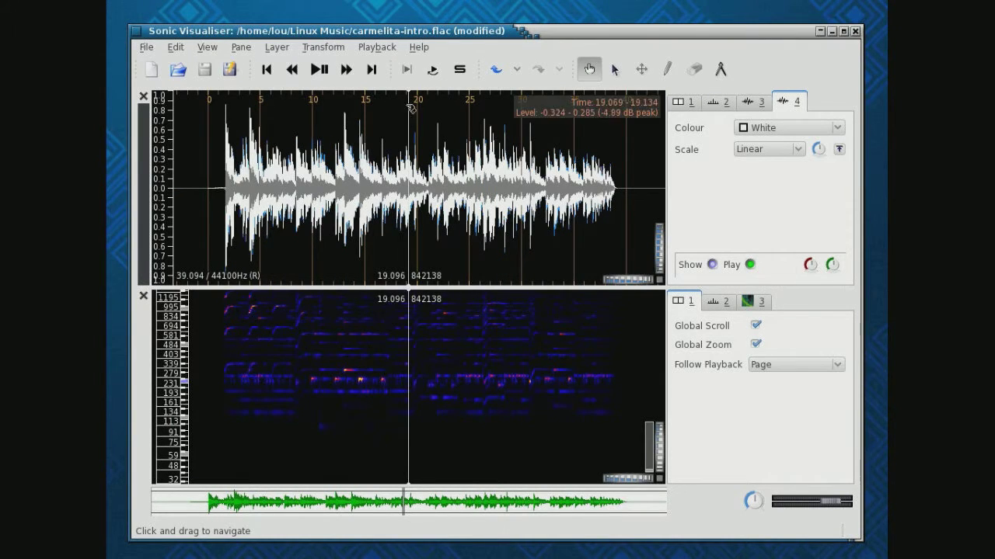
left_click(319, 71)
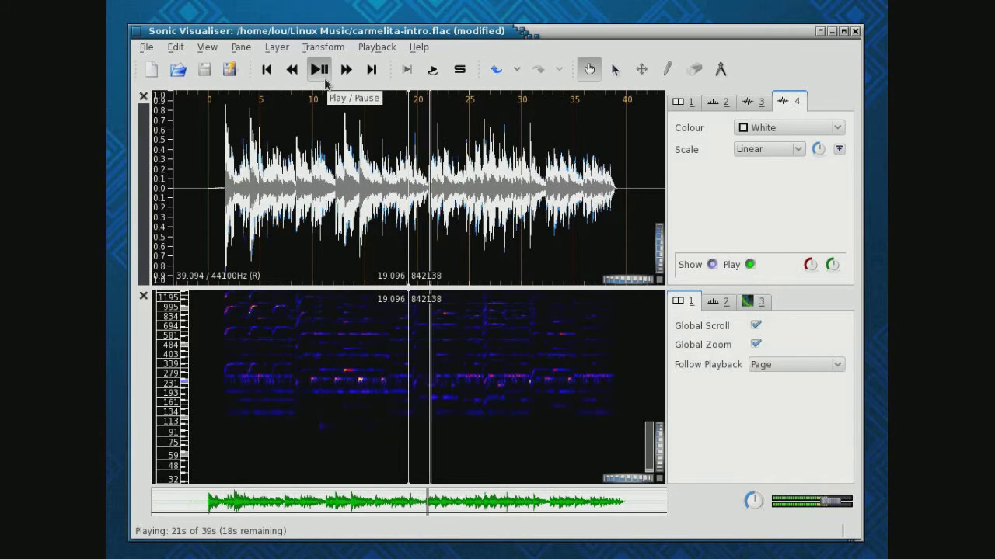
left_click(321, 71)
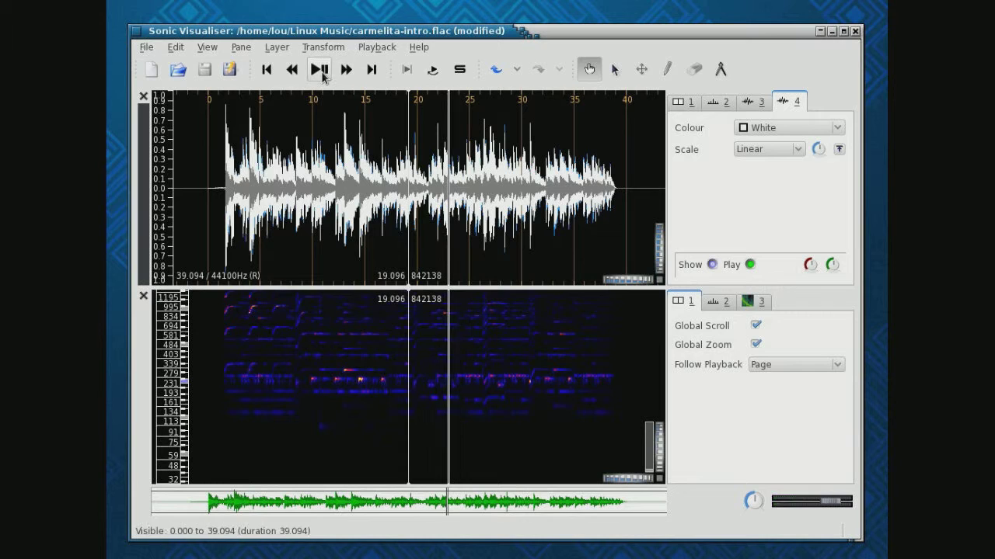
Apply the B - Cal C* StereoChorusII effect with default parameters and play it back briefly.
left_click(324, 48)
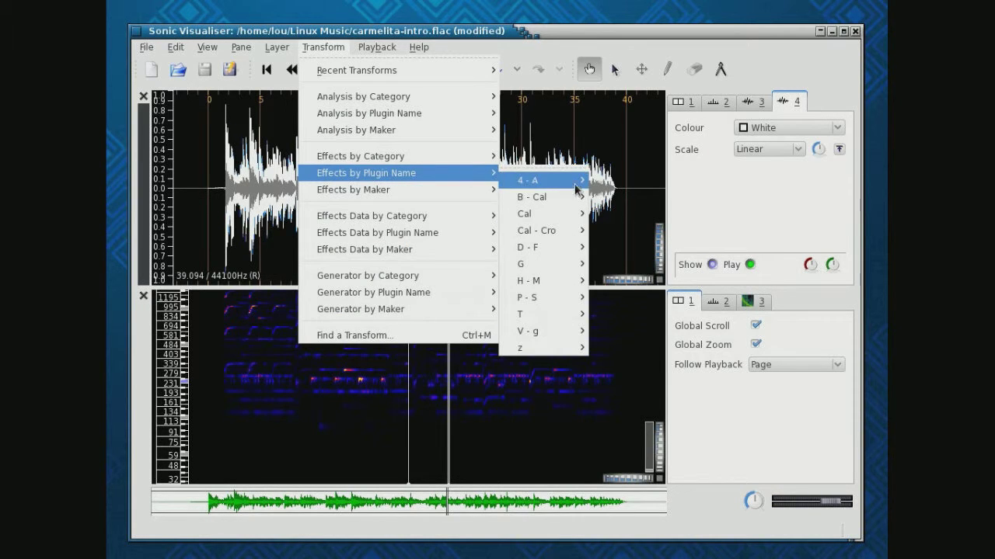
mouse_move(558, 178)
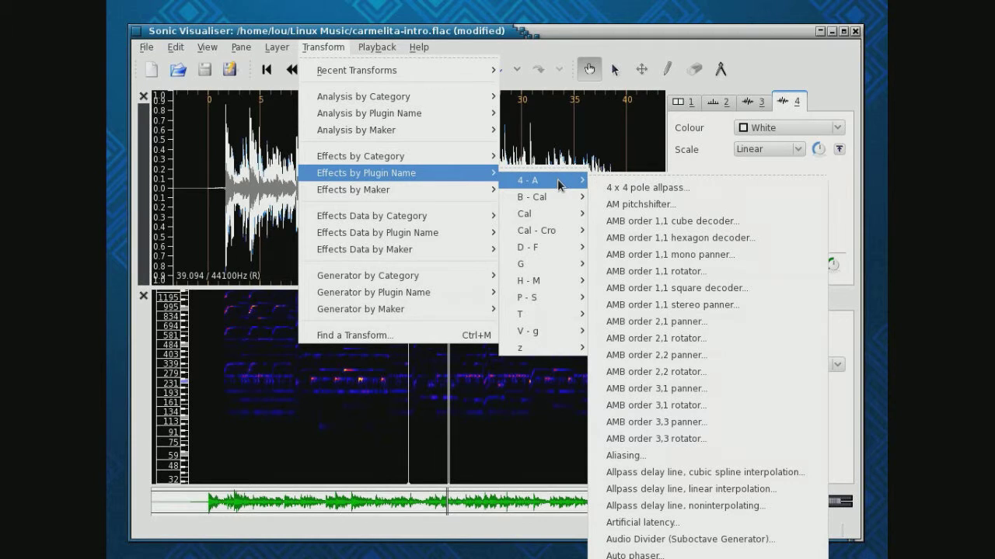
mouse_move(553, 201)
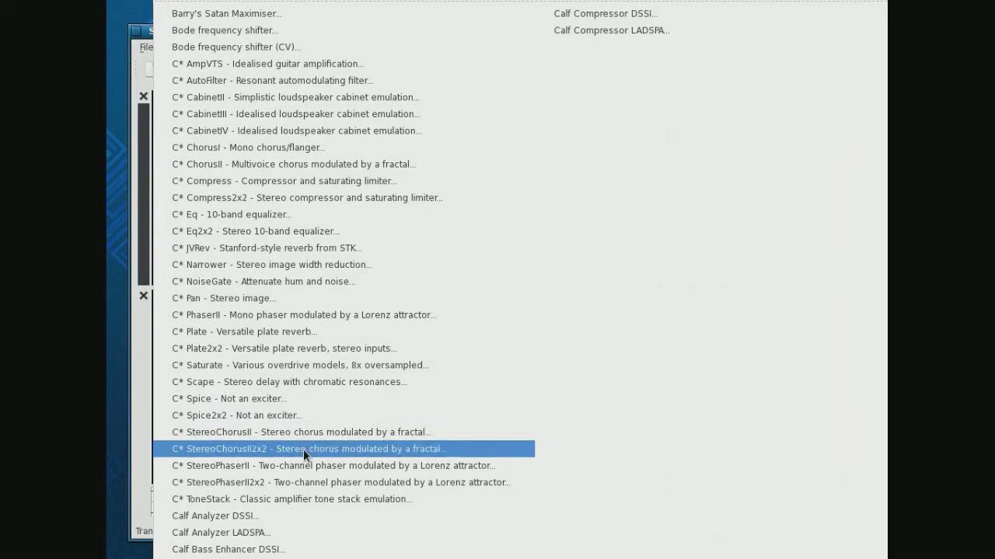
left_click(373, 434)
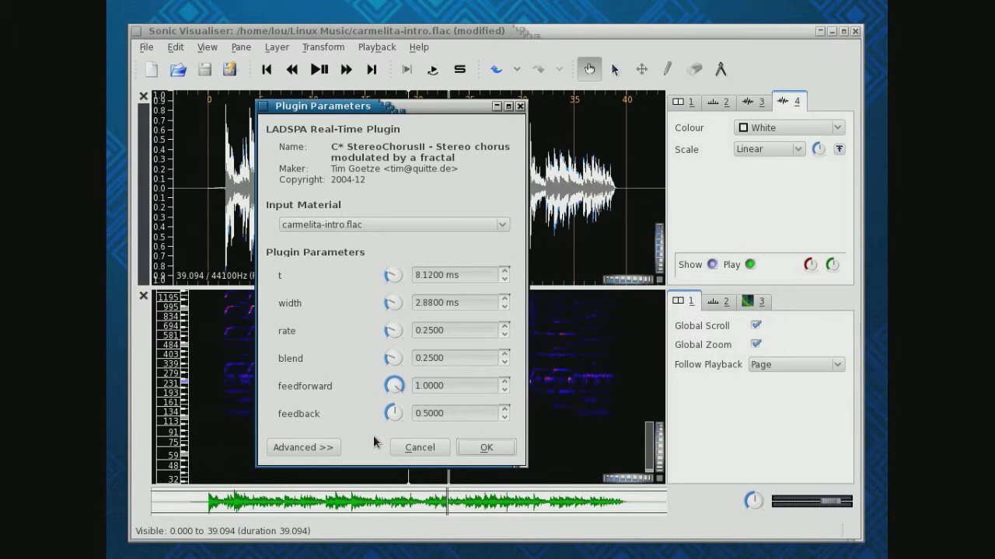
left_click(486, 449)
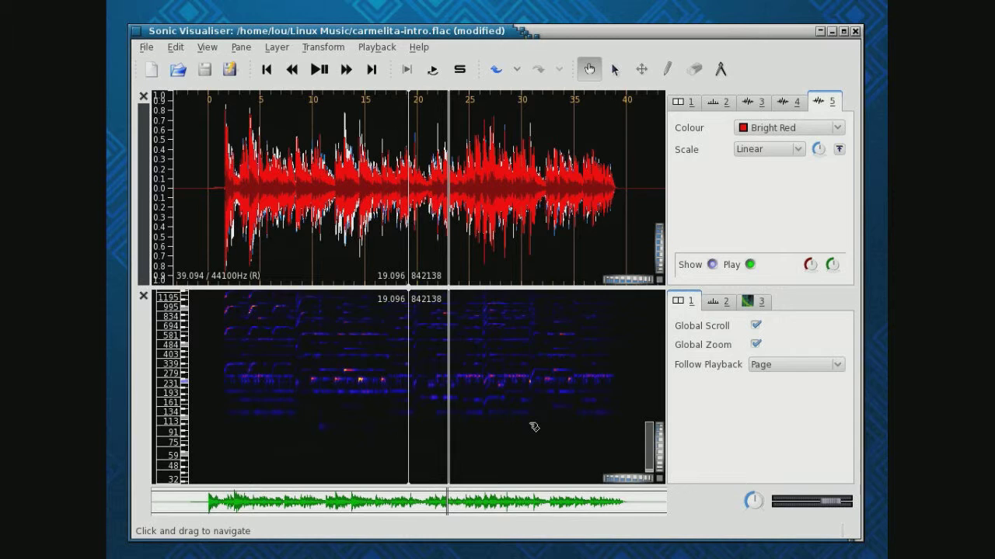
left_click(316, 69)
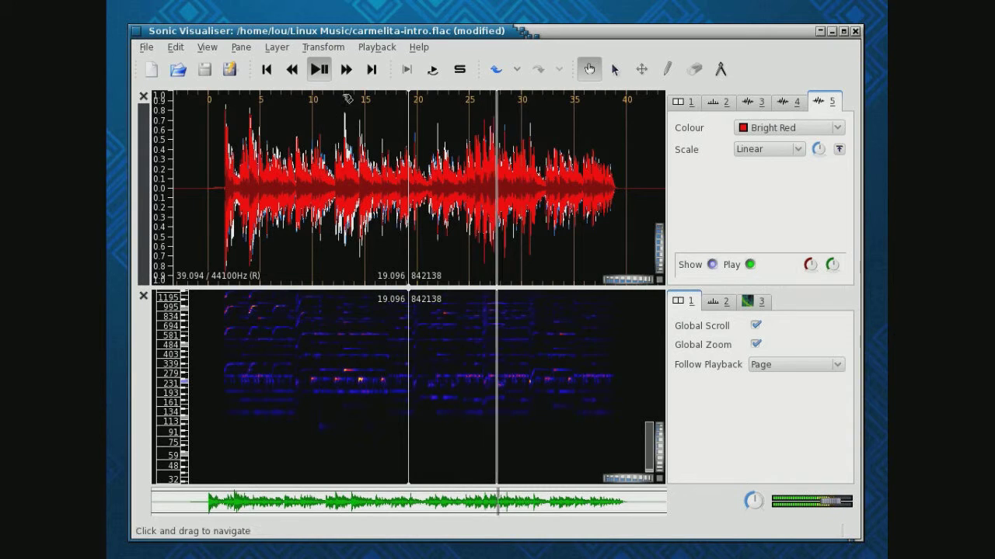
left_click(321, 72)
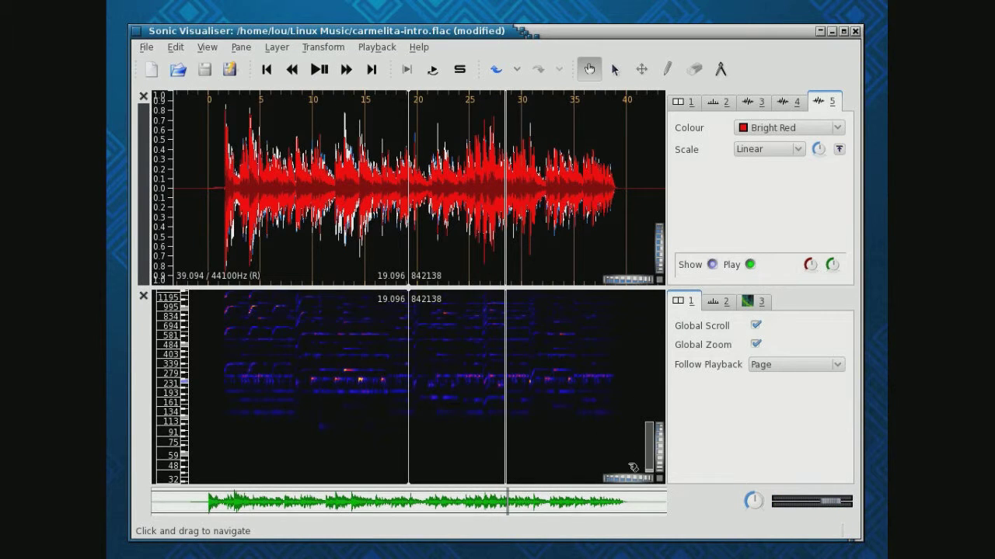
Zoom in and pan to around 17 seconds, then show the spectrogram layer's display settings.
left_click_drag(626, 478, 660, 483)
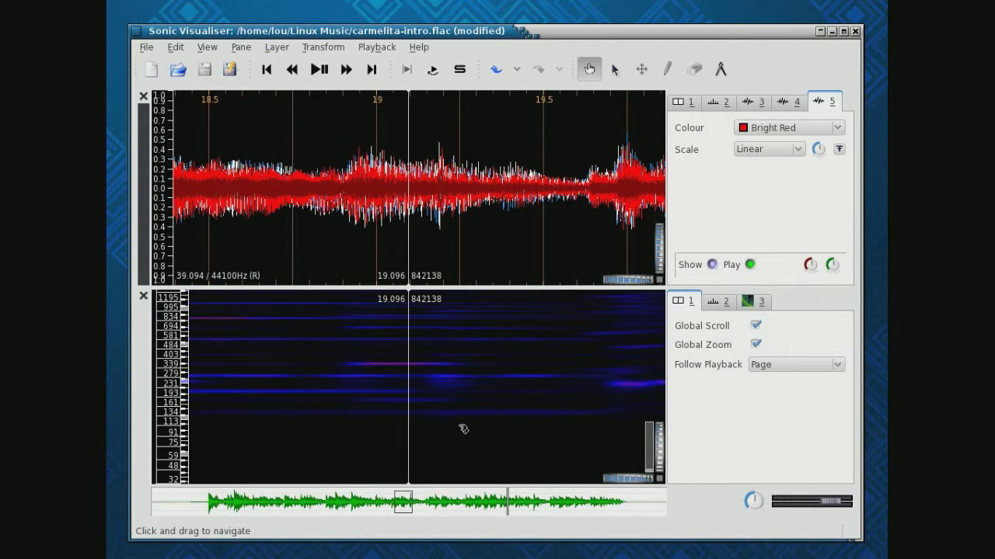
left_click_drag(337, 224, 592, 257)
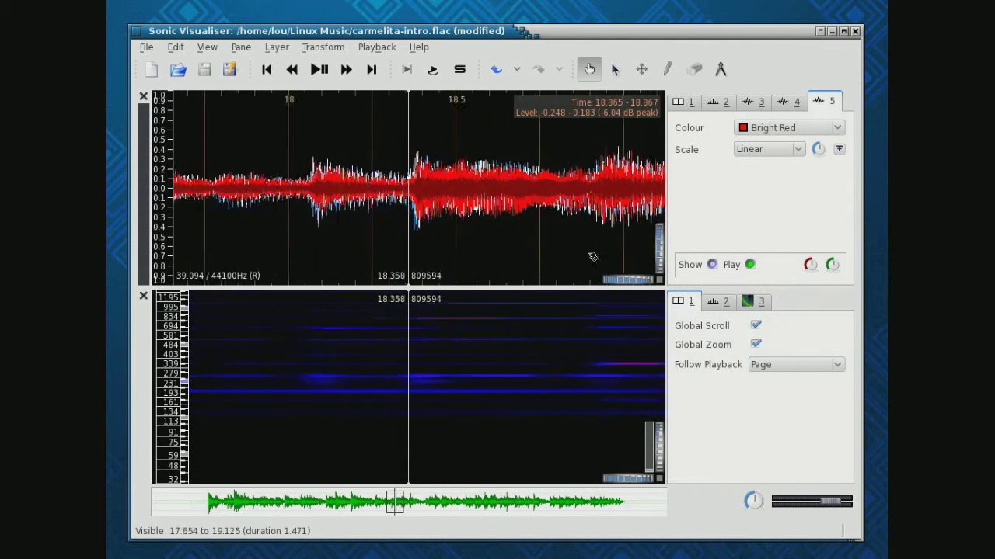
left_click_drag(233, 256, 568, 278)
left_click_drag(264, 251, 366, 255)
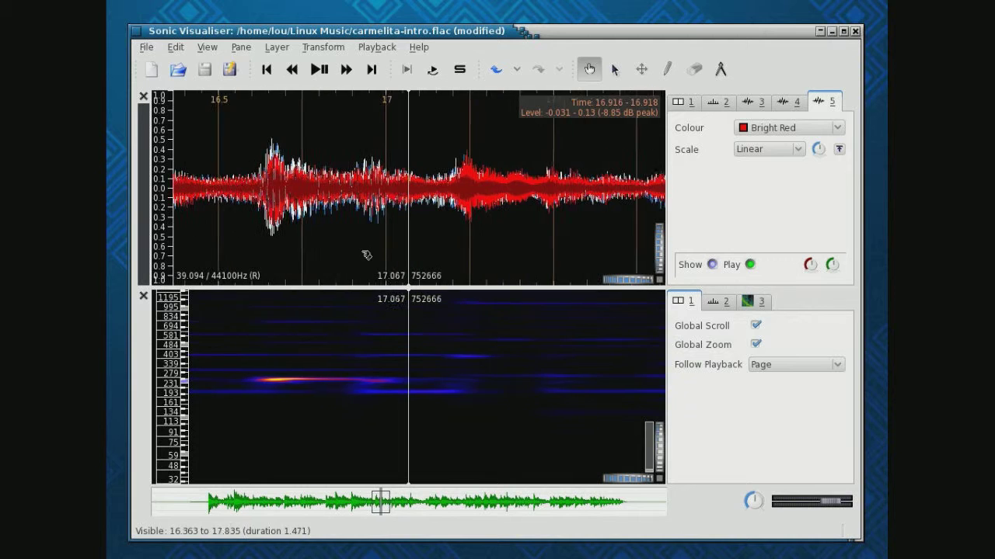
left_click(301, 384)
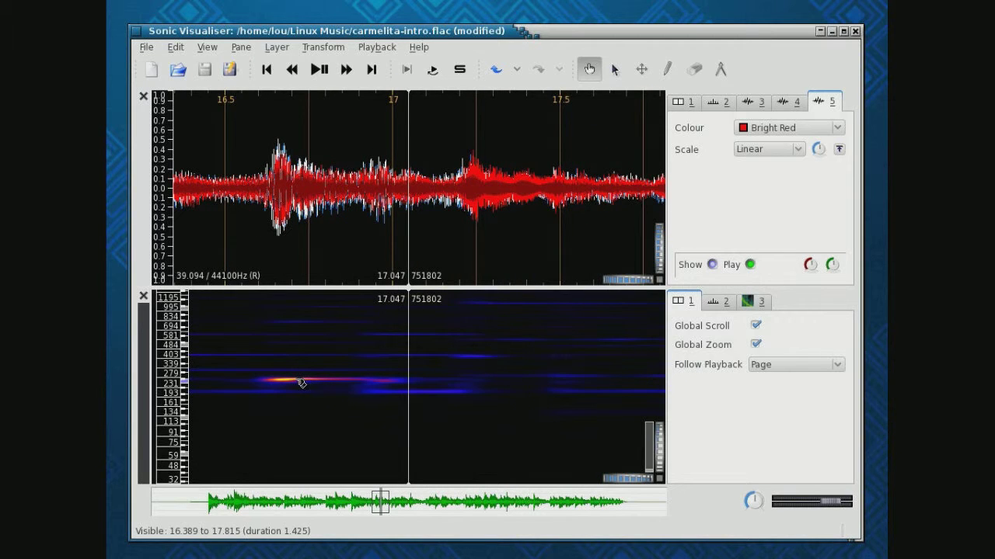
left_click(758, 303)
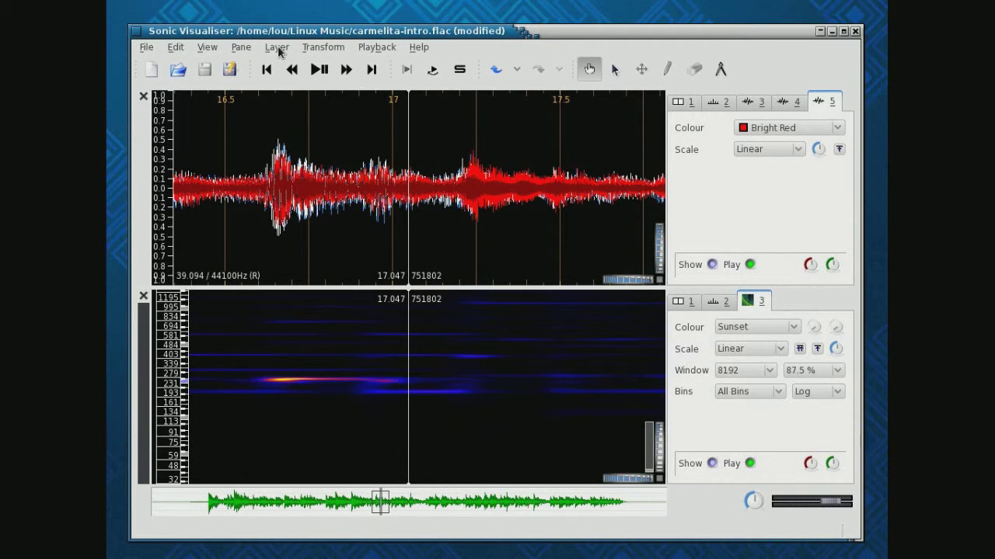
Add a third pane with Polyphonic Transcription notes displayed on a MIDI Notes scale.
left_click(244, 48)
left_click(260, 70)
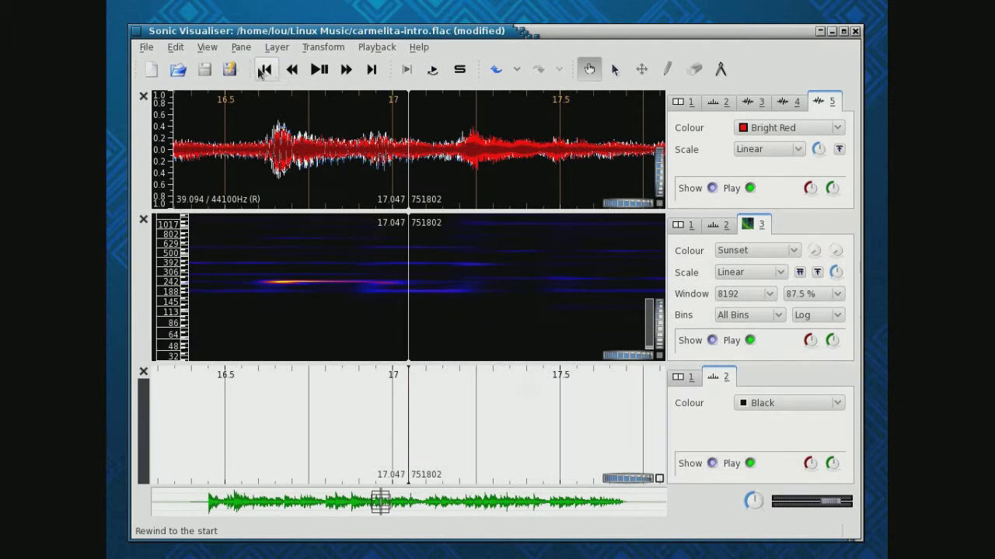
left_click(332, 48)
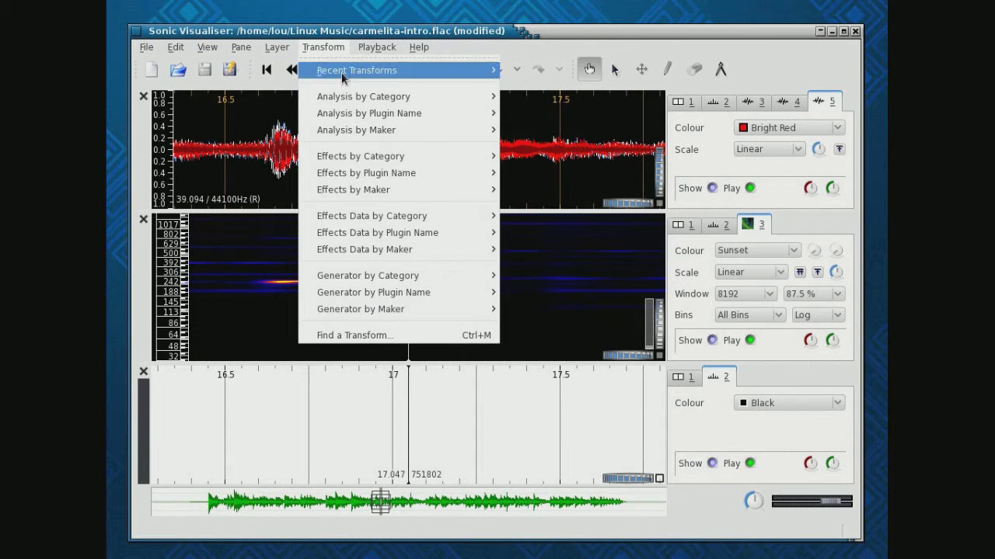
mouse_move(361, 117)
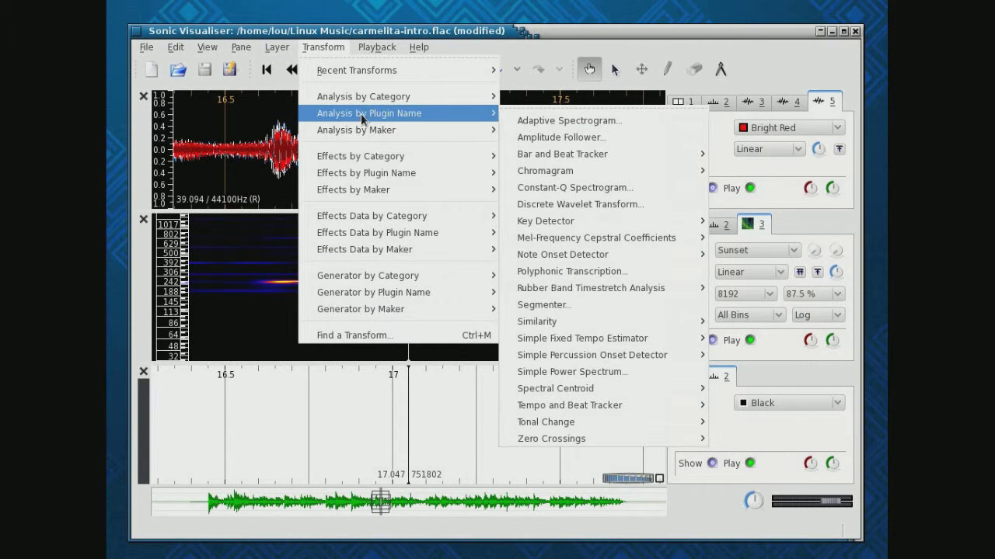
left_click(579, 271)
left_click(550, 398)
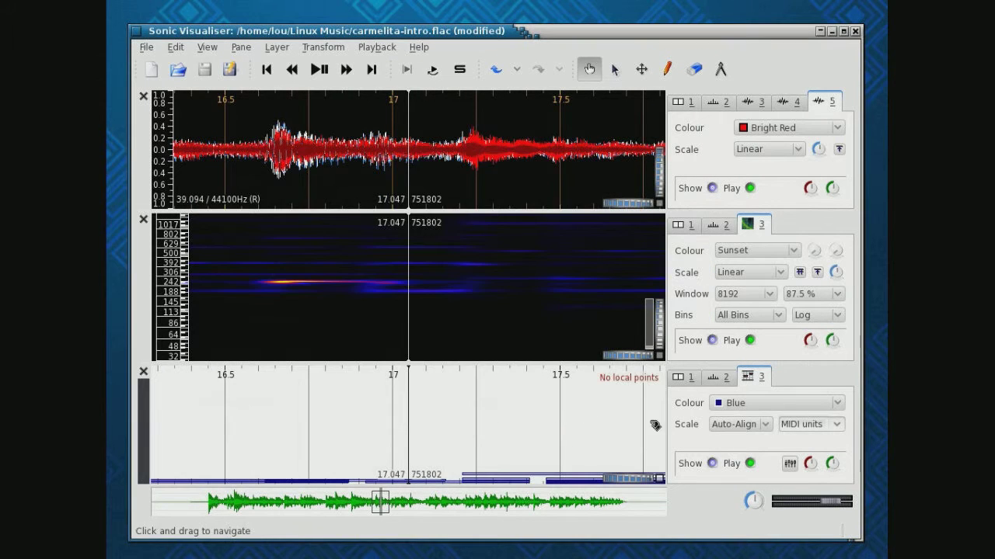
left_click(766, 426)
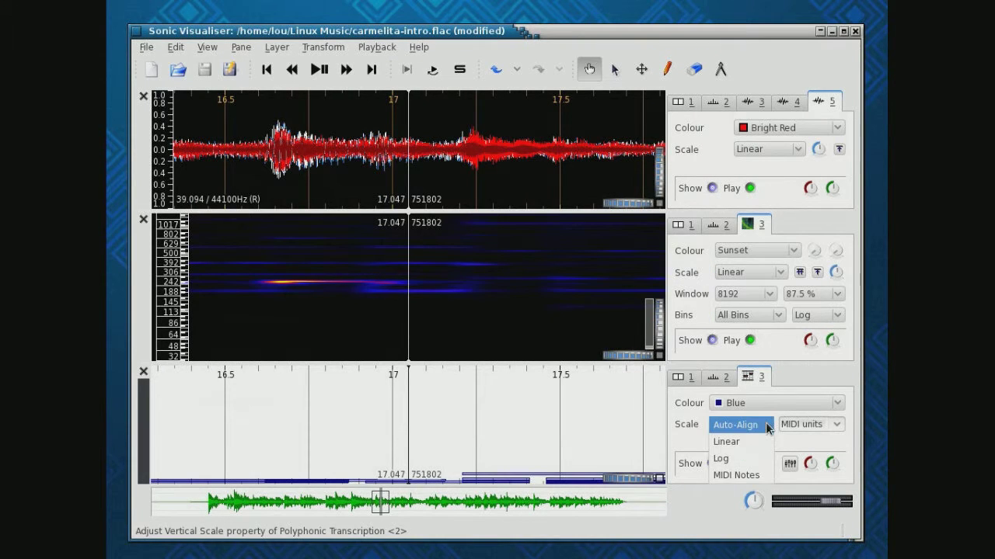
left_click(754, 475)
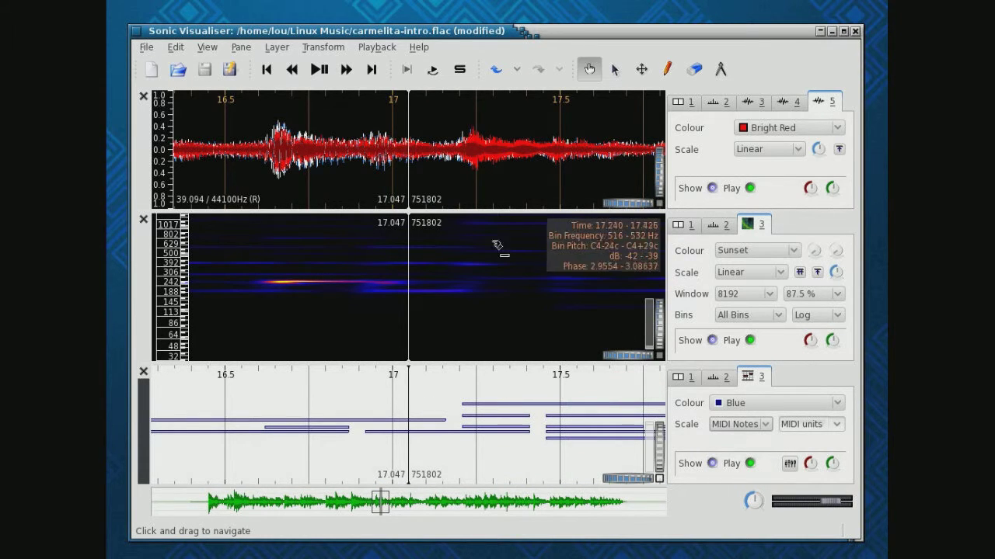
right_click(386, 423)
Open the G#3 (MIDI 68) note's properties and cancel, leaving it unchanged.
left_click(377, 425)
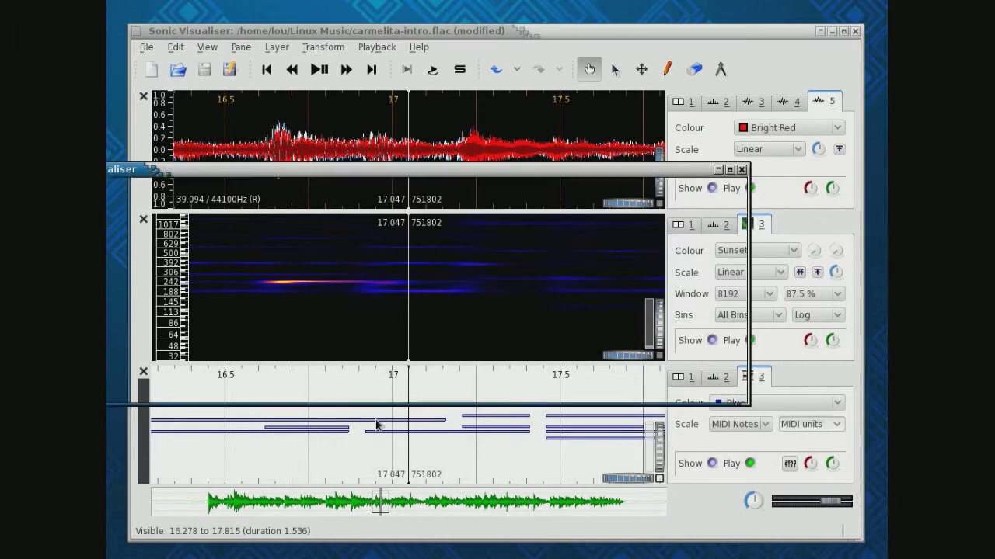
double_click(377, 423)
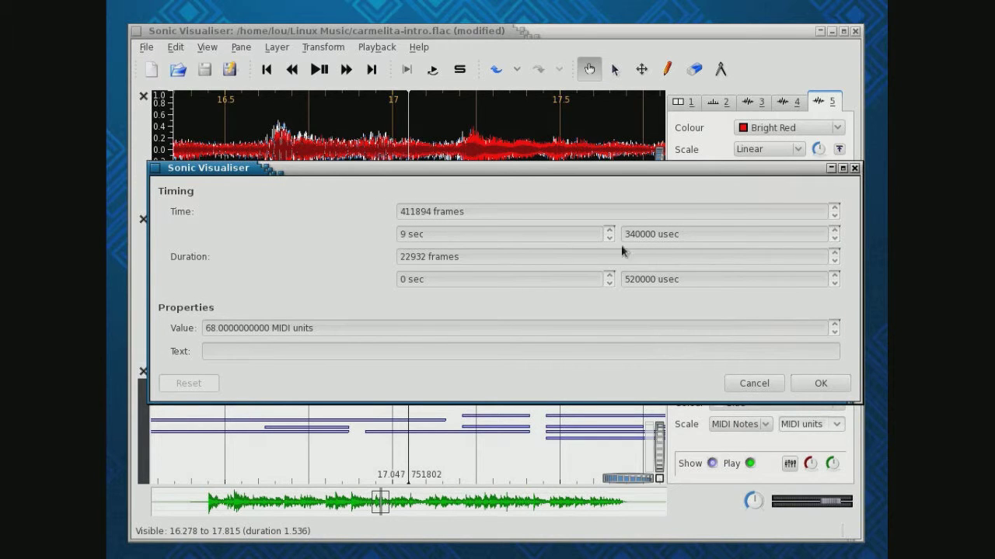
left_click(770, 384)
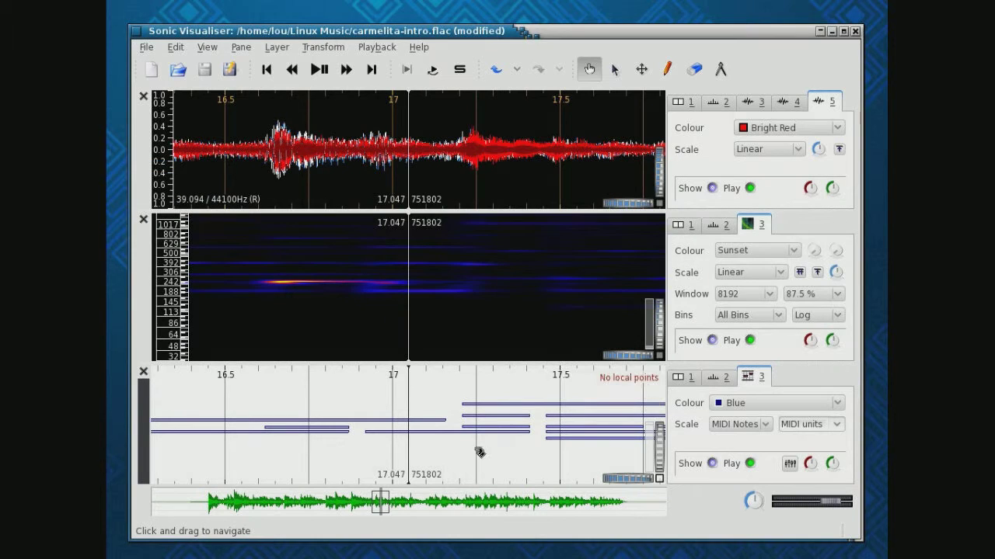
mouse_move(422, 431)
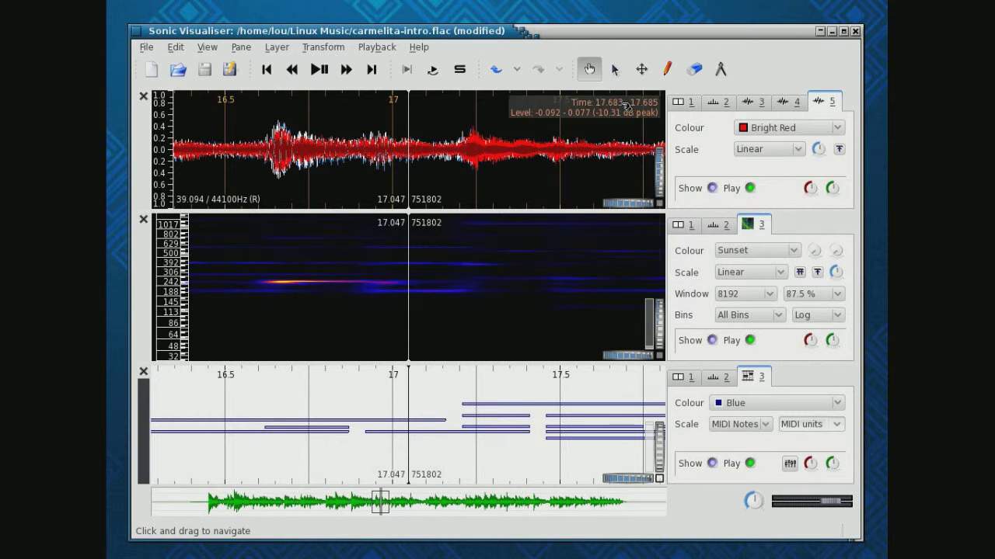
With the draw tool active, select the whole session duration via Edit > Select All.
left_click(668, 71)
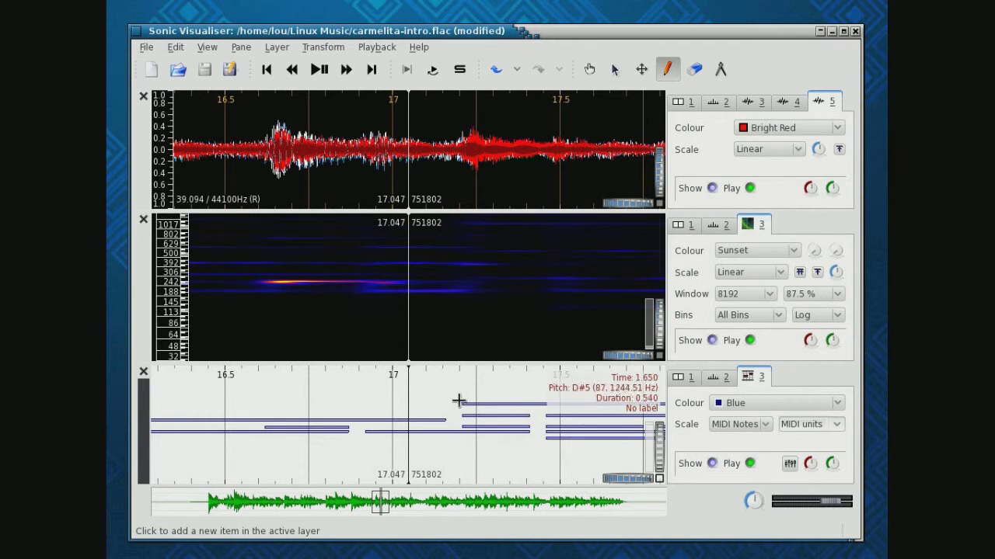
right_click(416, 398)
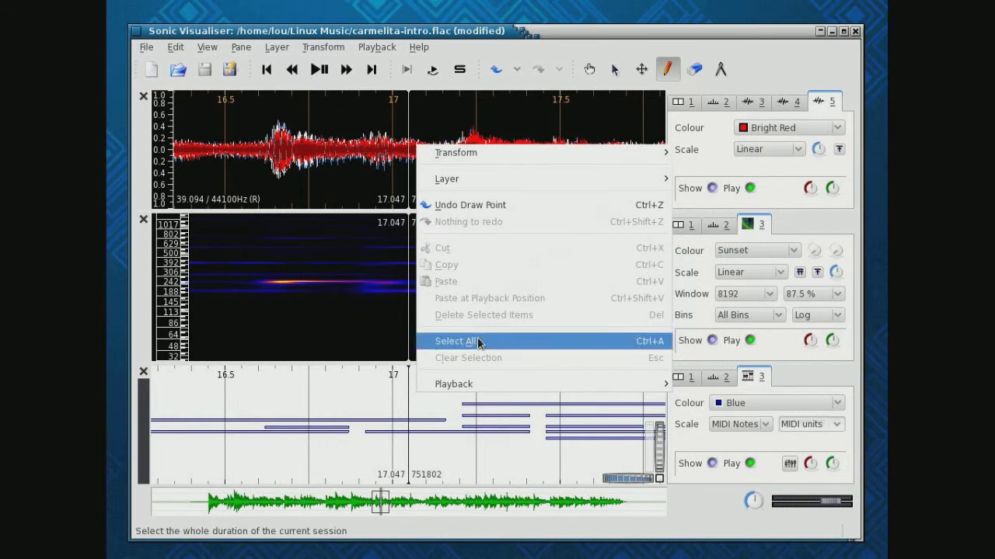
left_click(396, 424)
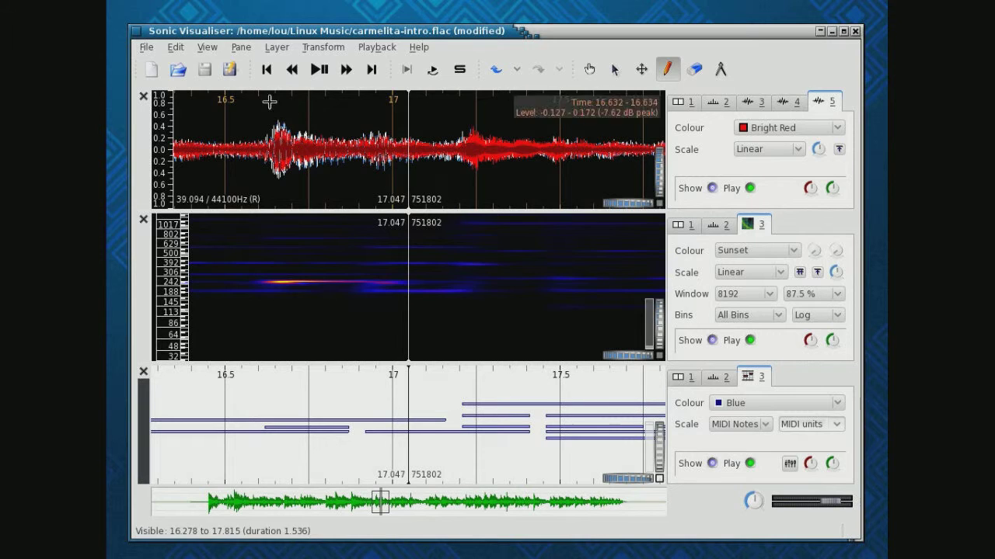
left_click(176, 48)
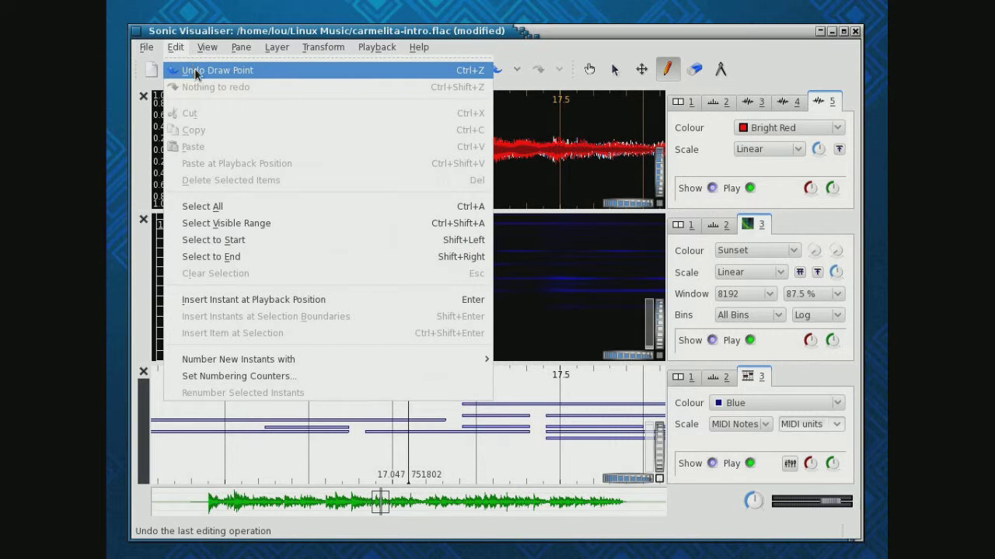
left_click(229, 210)
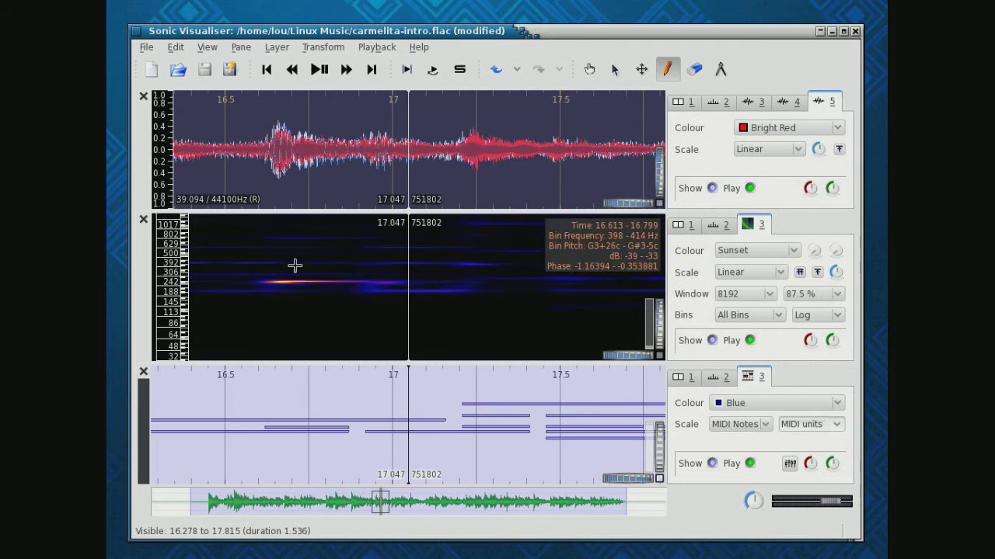
Undo the last drawn note point in the blue note layer.
right_click(363, 407)
mouse_move(400, 388)
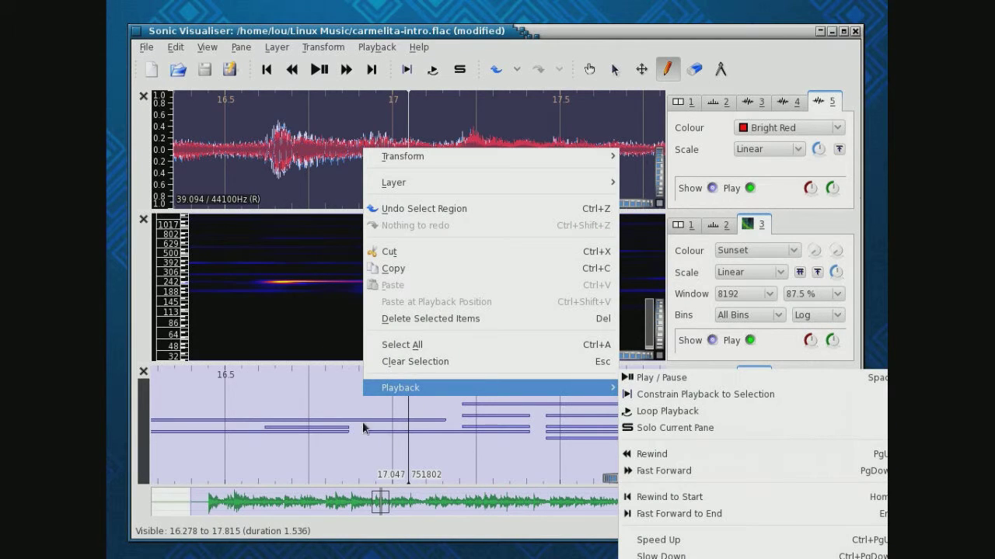
left_click(339, 401)
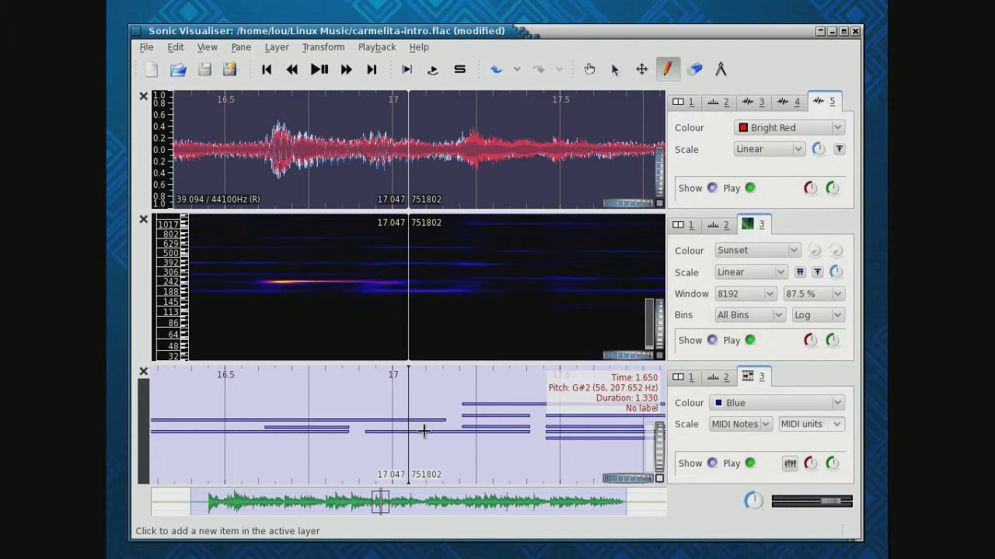
left_click(177, 48)
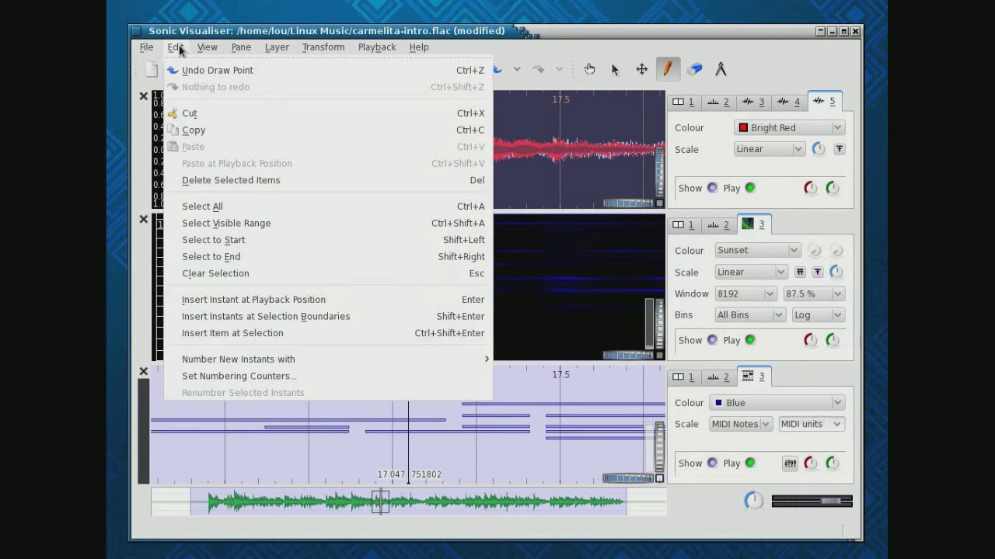
left_click(195, 71)
left_click(177, 48)
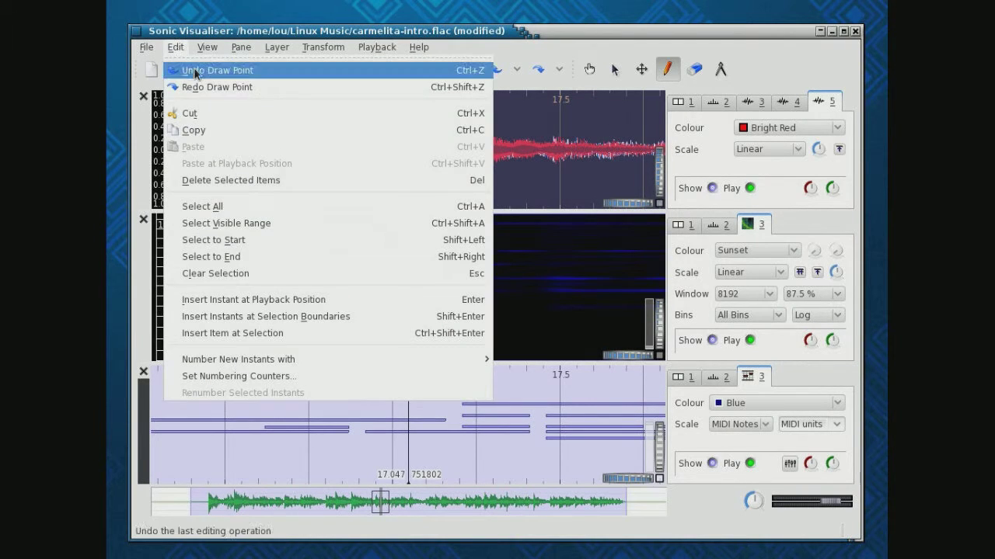
Delete all notes in the note layer, then close the empty note pane.
left_click(616, 70)
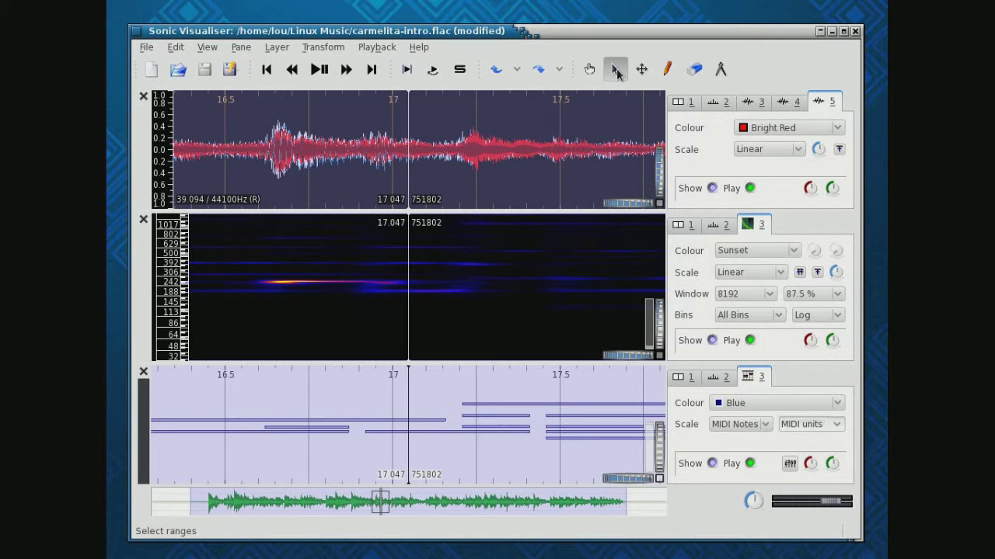
left_click(589, 69)
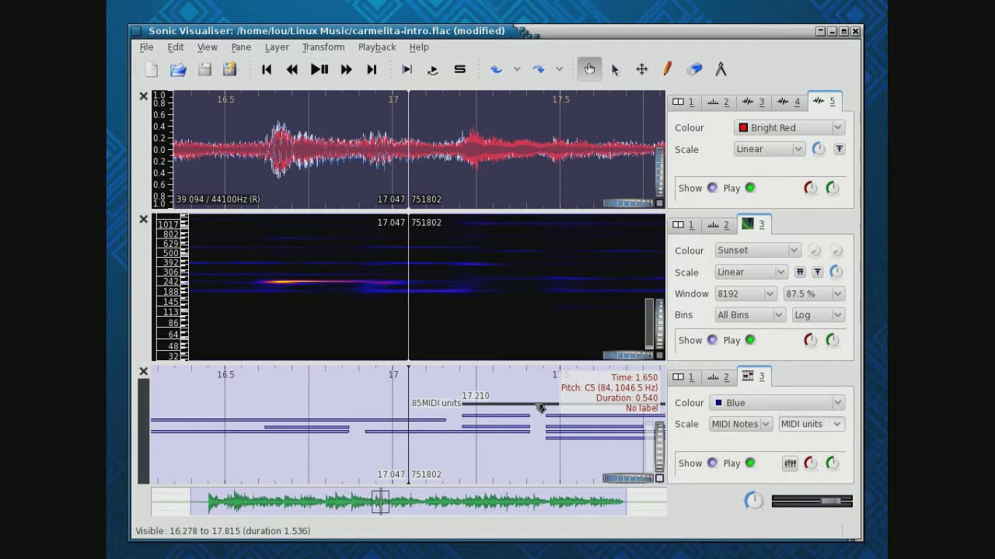
key("ctrl+a")
key("Delete")
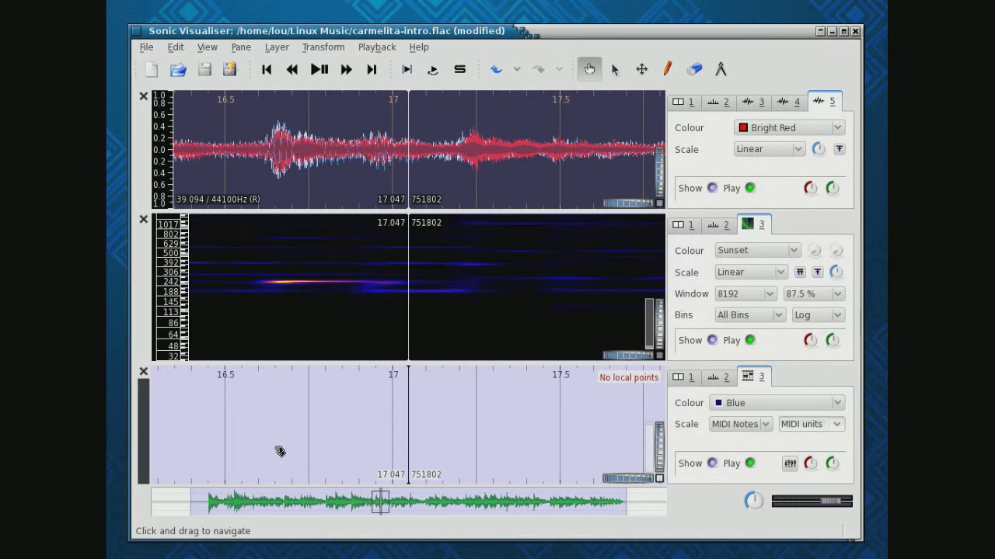
left_click(143, 372)
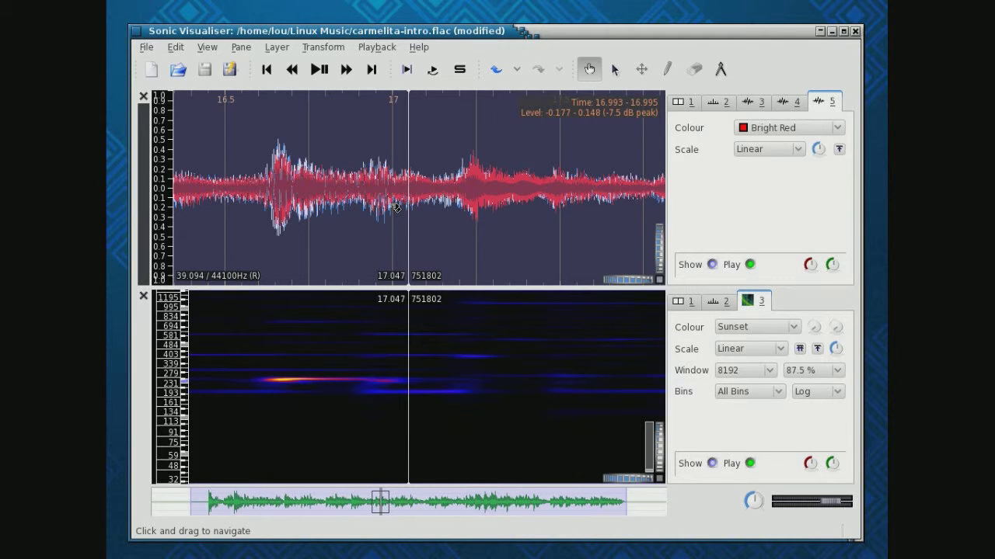
Run the Chromagram plugin's Chroma Means output with default parameters on the waveform pane.
left_click(346, 49)
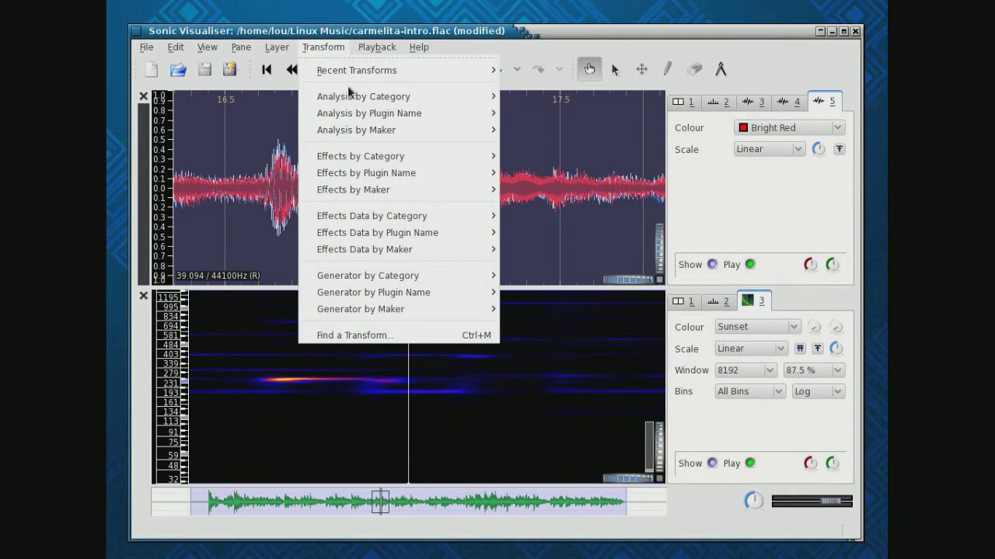
mouse_move(361, 119)
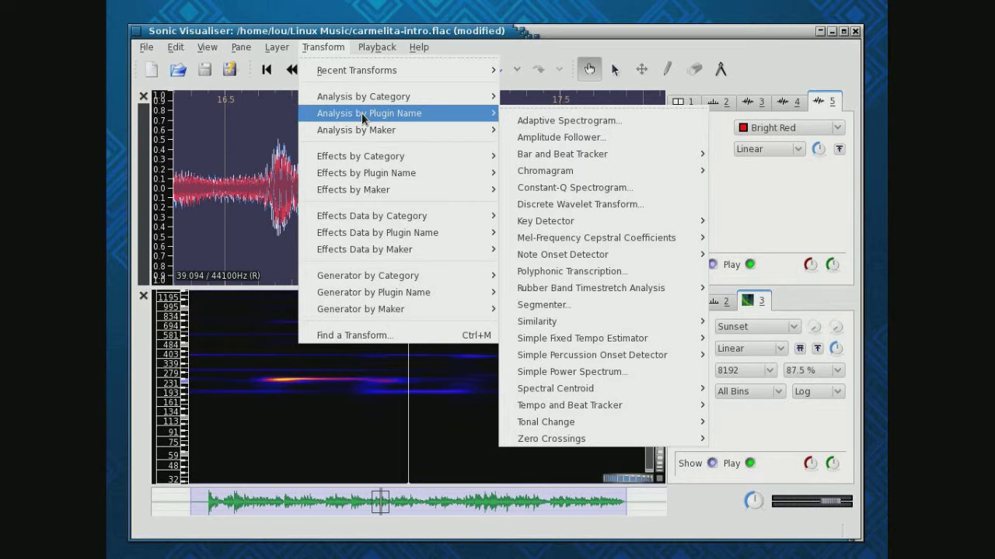
mouse_move(572, 173)
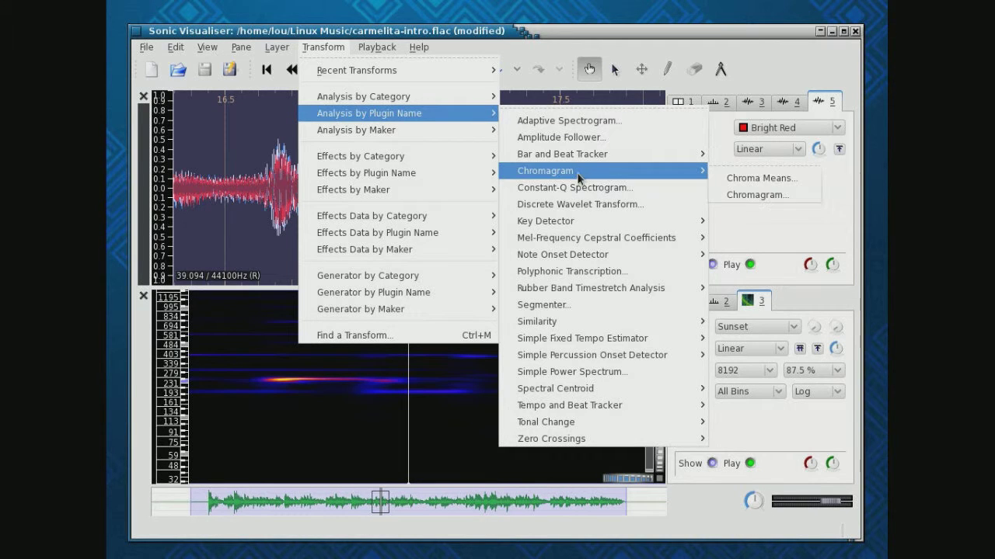
left_click(752, 184)
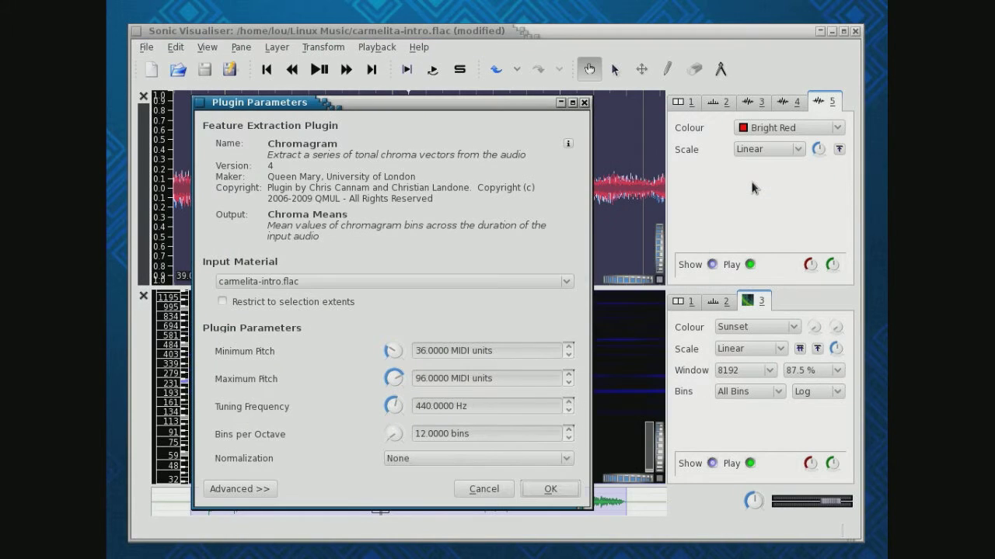
left_click(558, 488)
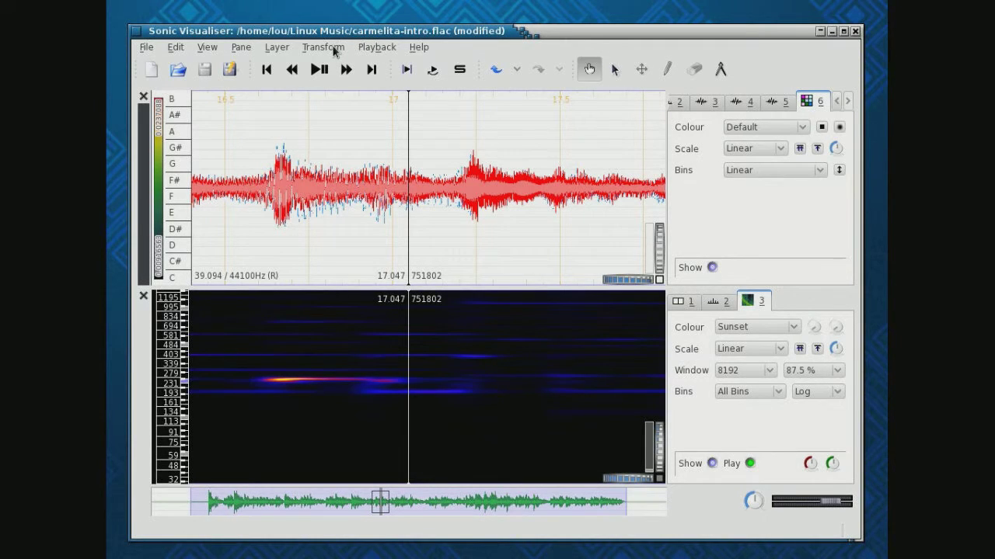
Compare the Bright Blue, White, Bright Orange, Bright Red and Chroma Means layers in the upper pane.
left_click(715, 103)
left_click(742, 104)
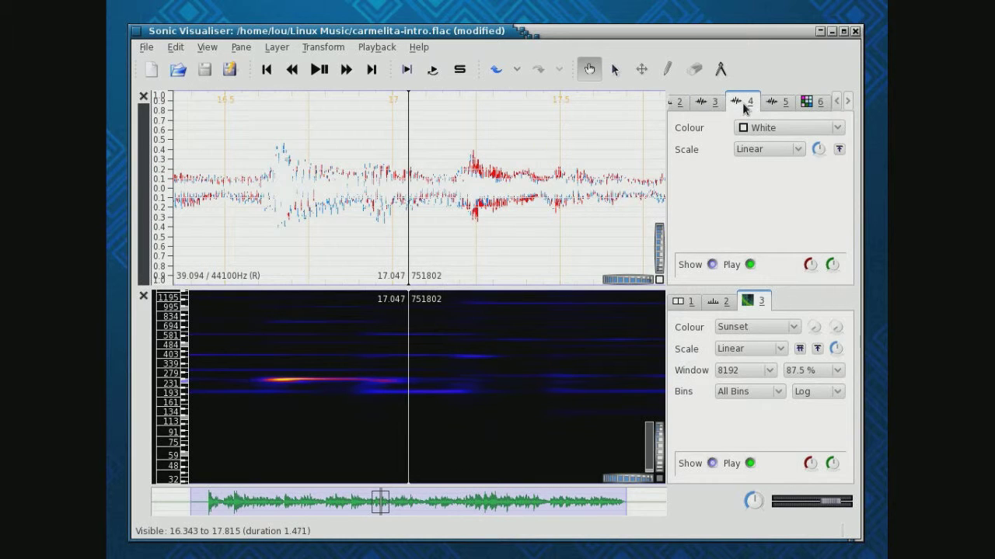
left_click(683, 106)
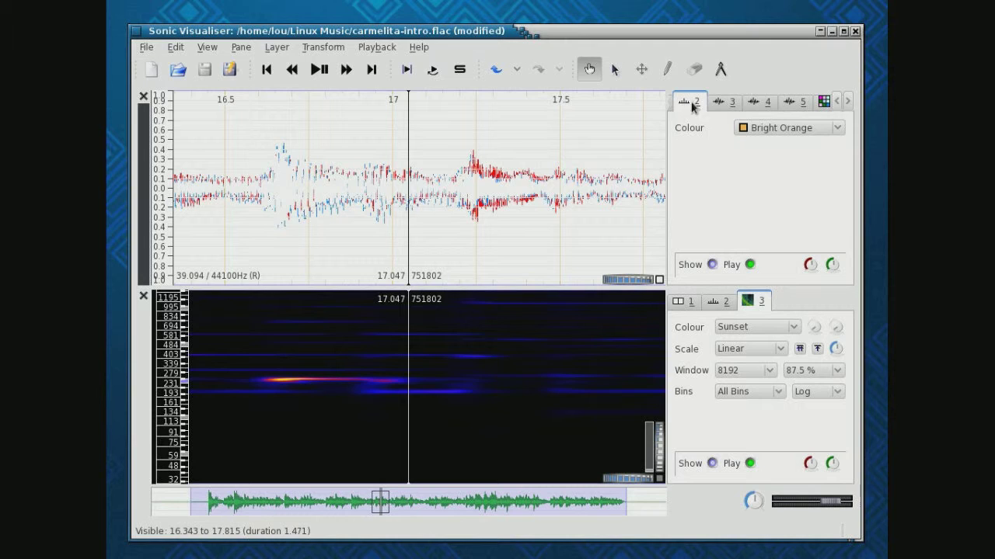
left_click(729, 103)
left_click(763, 106)
left_click(796, 103)
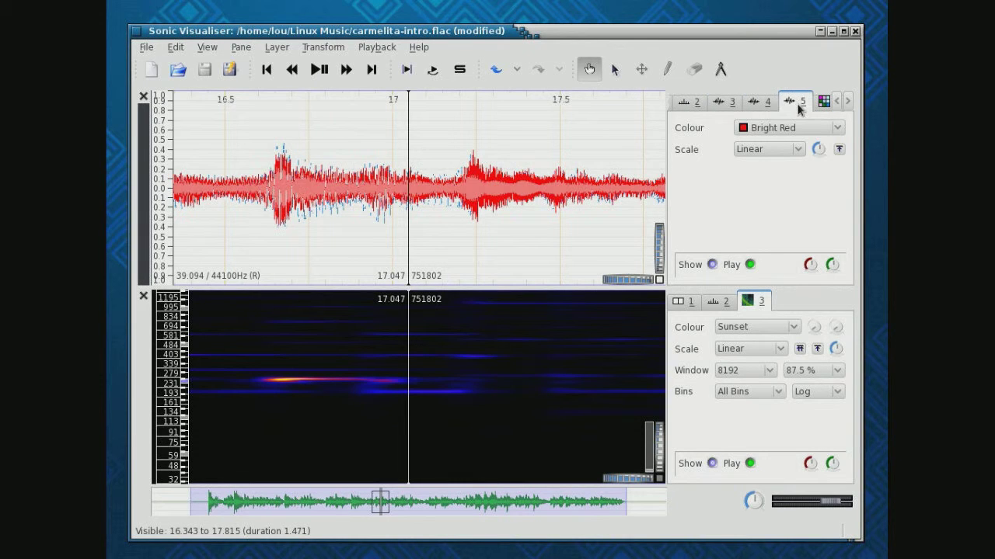
left_click(823, 102)
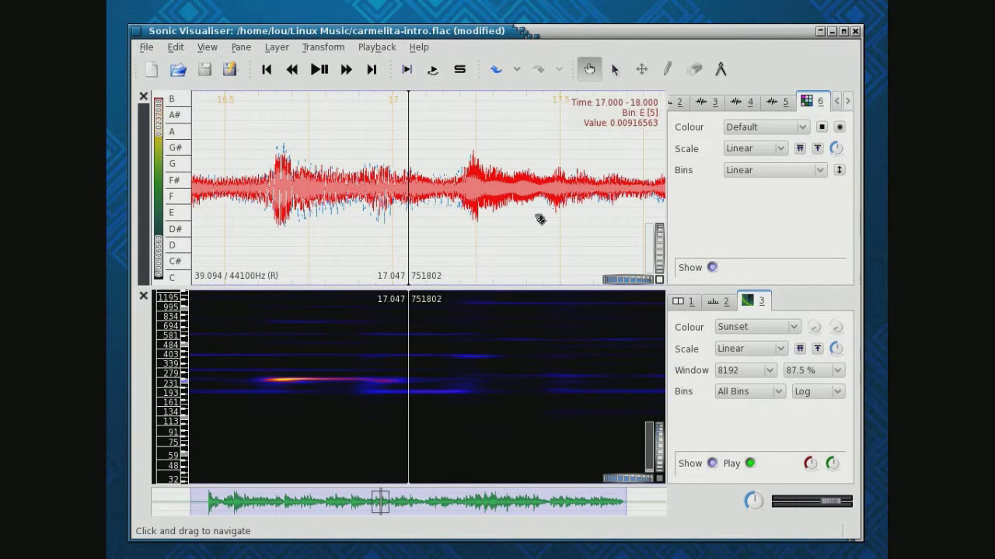
left_click(780, 104)
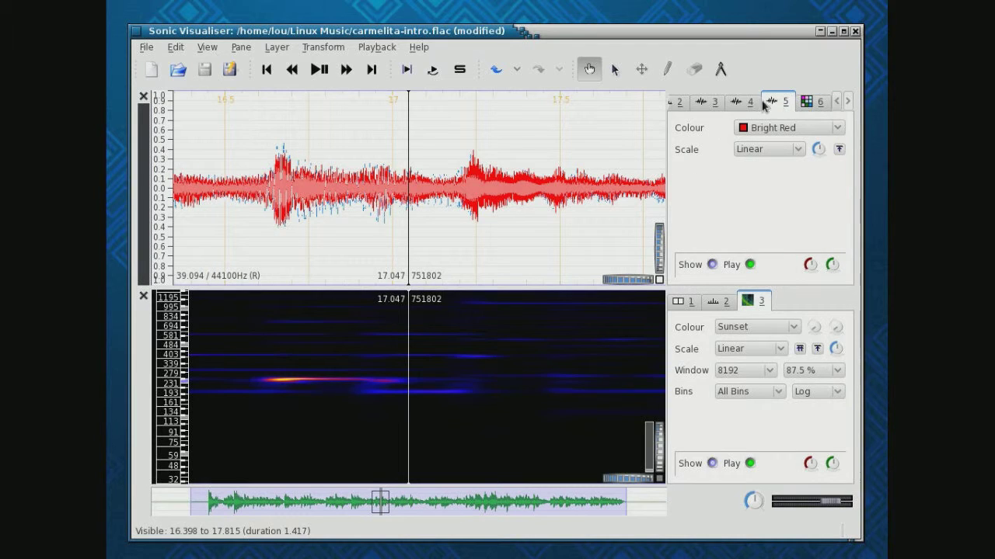
left_click(748, 105)
left_click(712, 105)
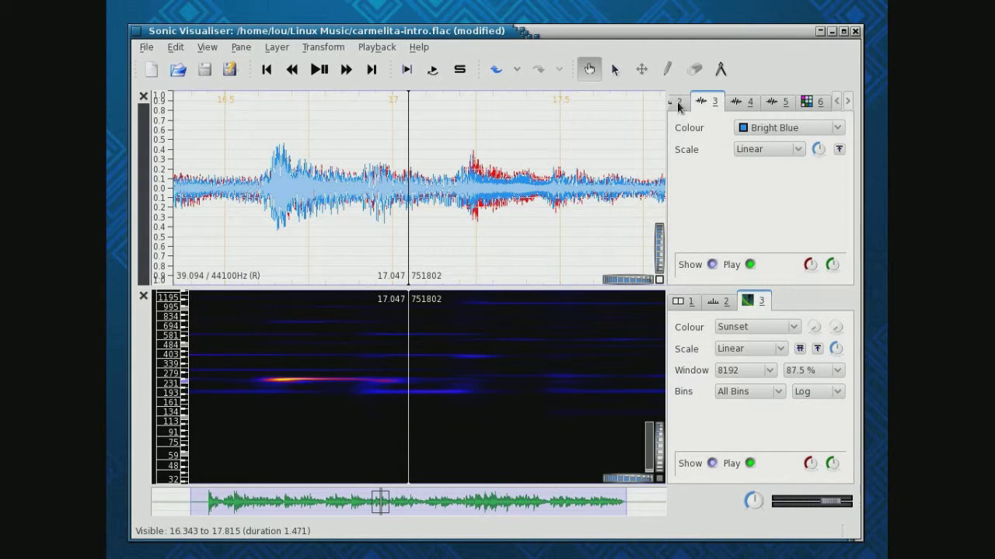
left_click(680, 102)
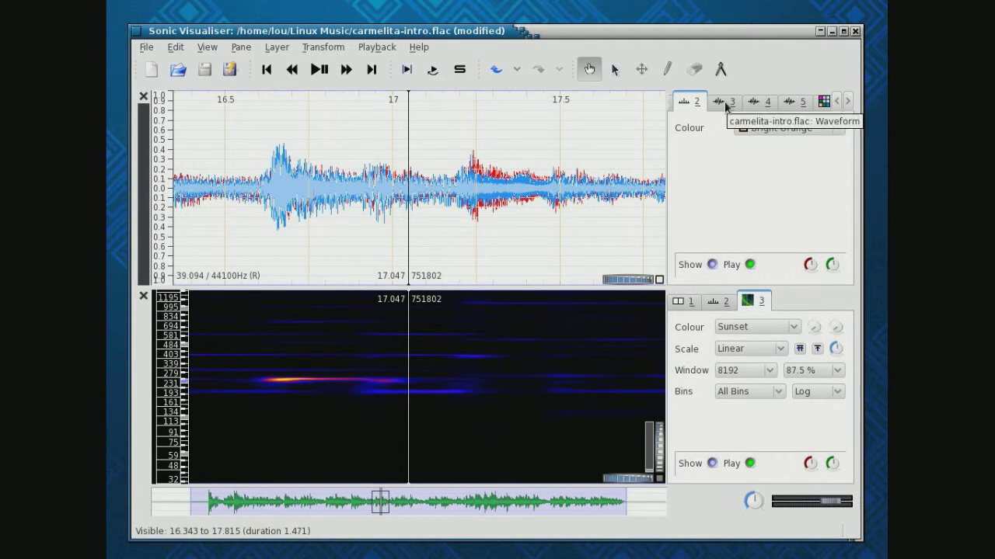